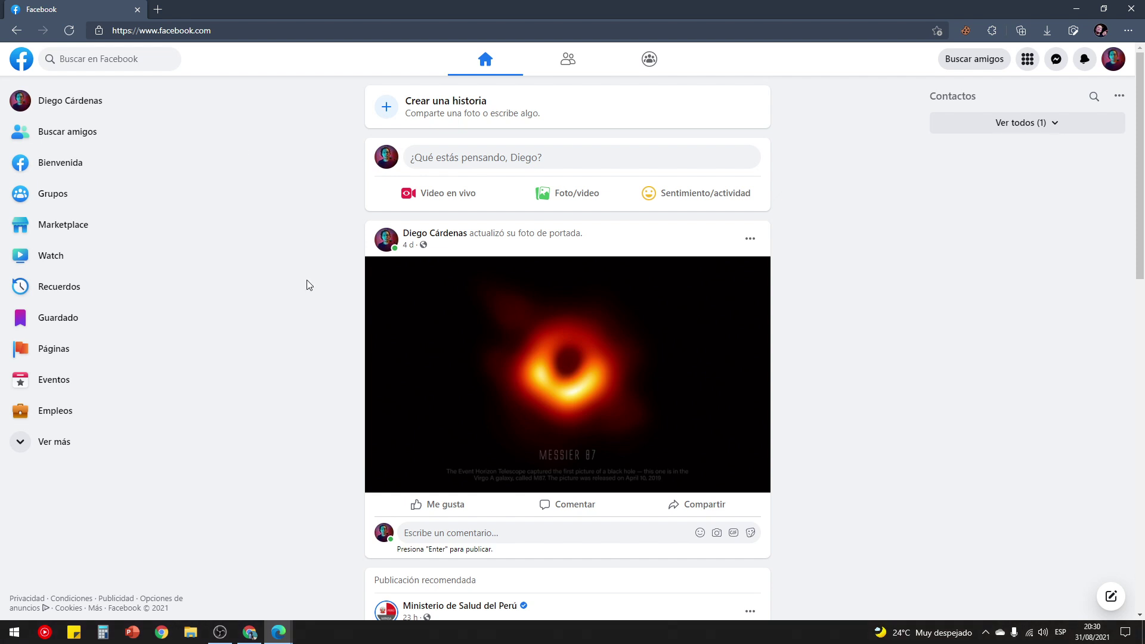
- Open the custom friend lists (Listas personalizadas) in the account's friends section
click(84, 137)
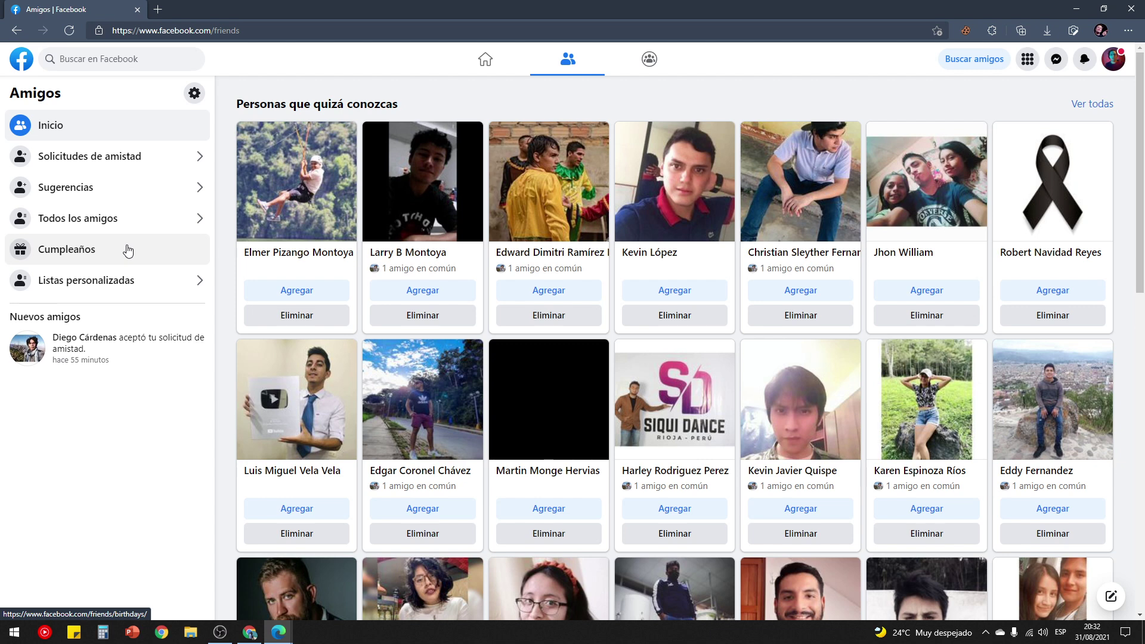
click(155, 287)
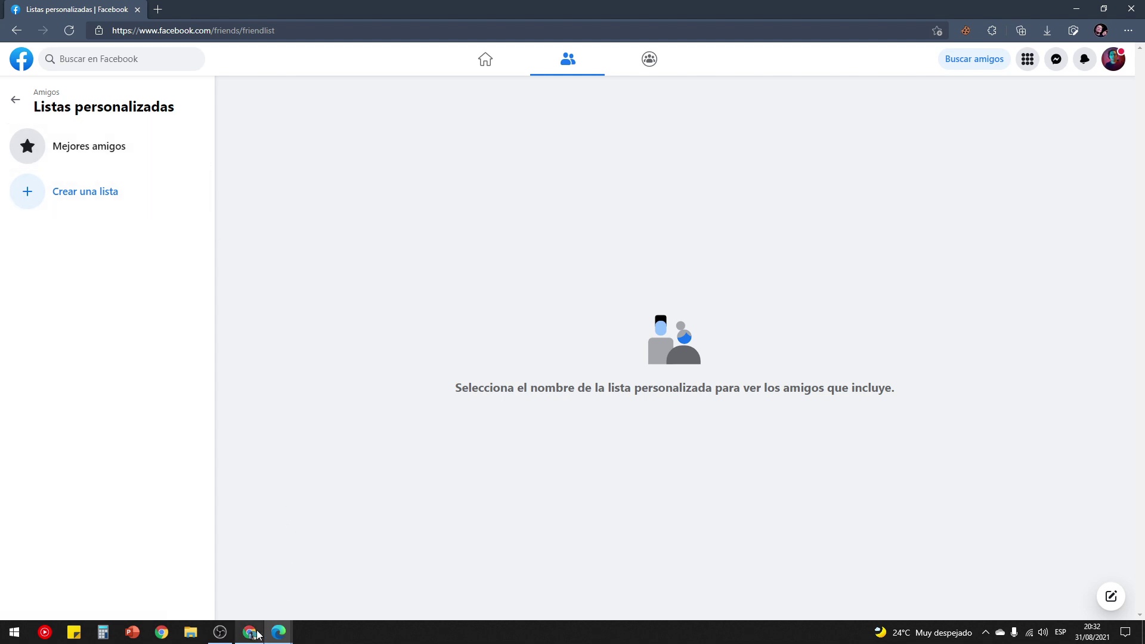
- Switch to Chrome, open the other account's custom friend lists and compare them with the lists shown in Edge
click(251, 631)
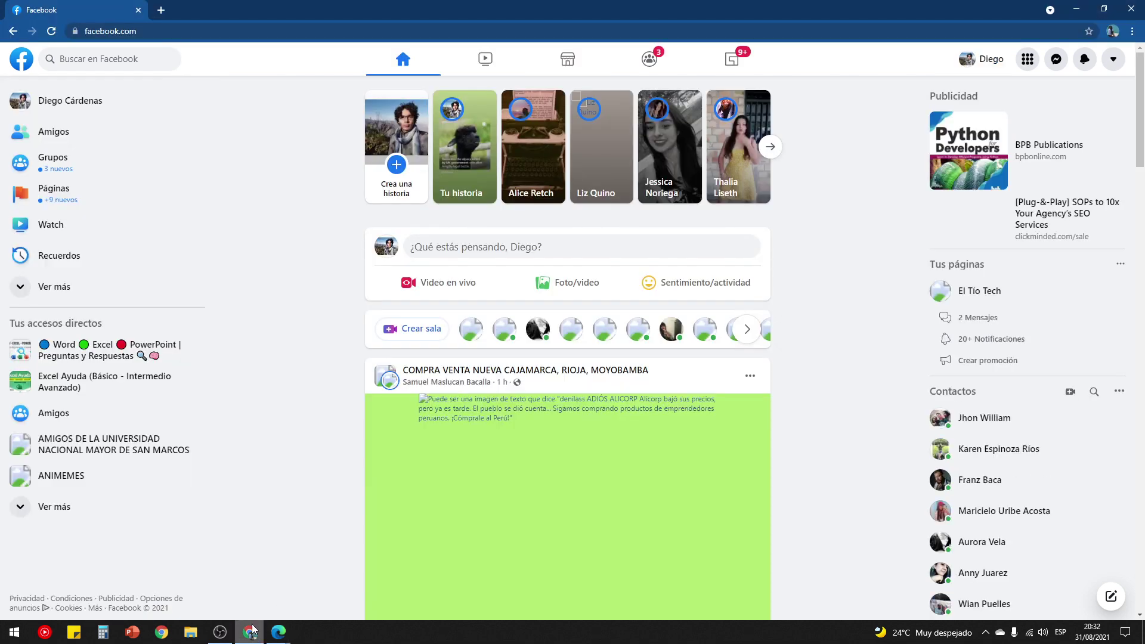
click(66, 138)
click(110, 281)
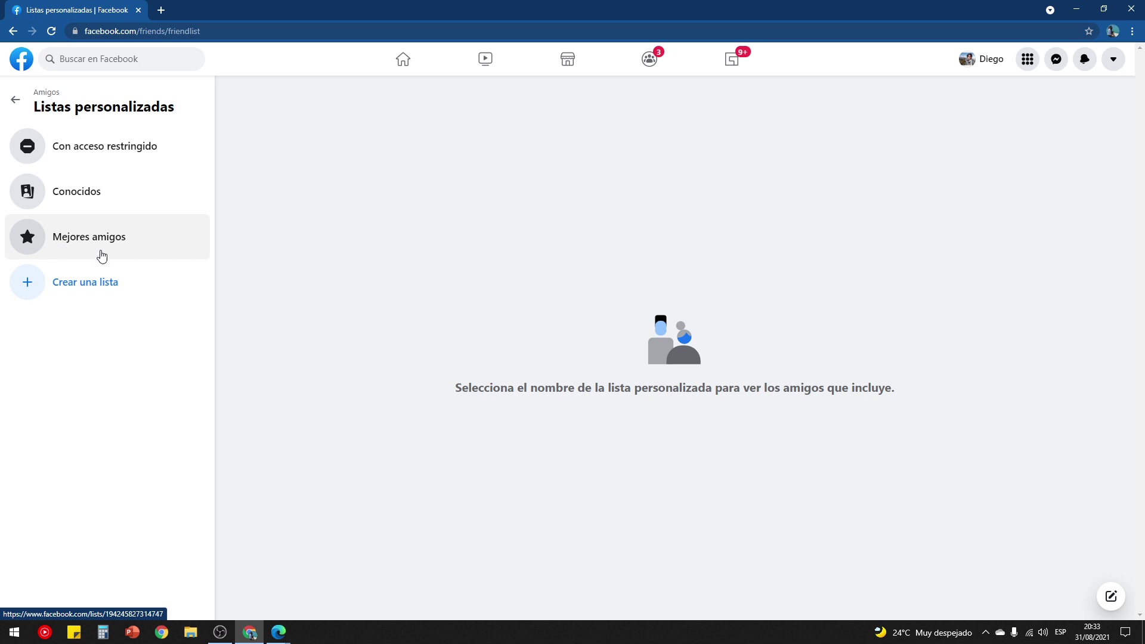
mouse_move(279, 632)
click(334, 588)
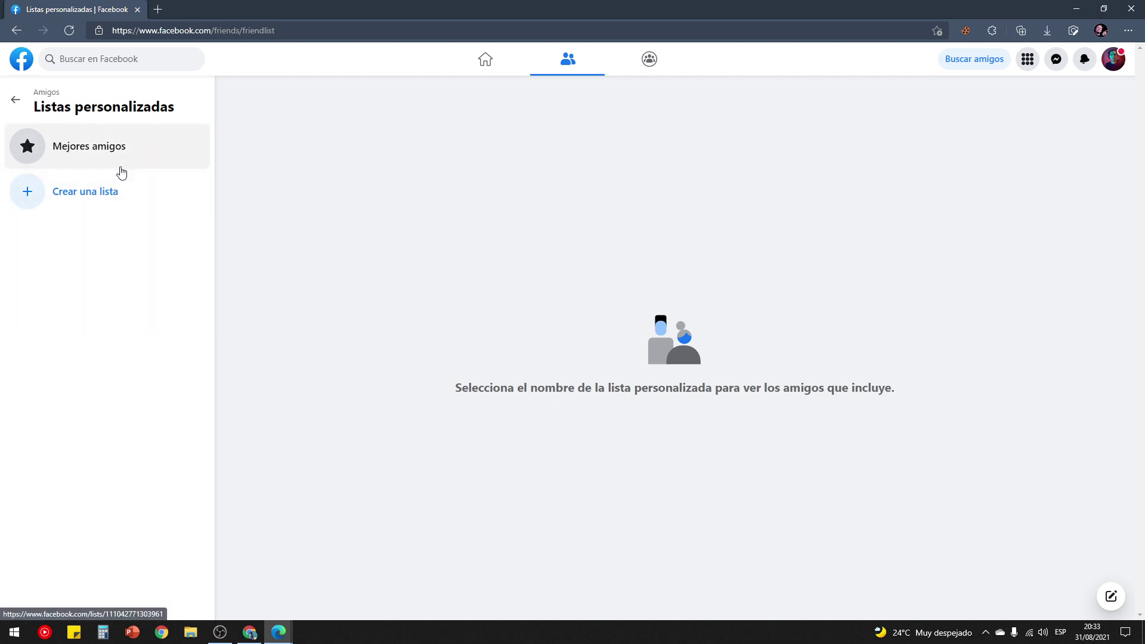
click(250, 631)
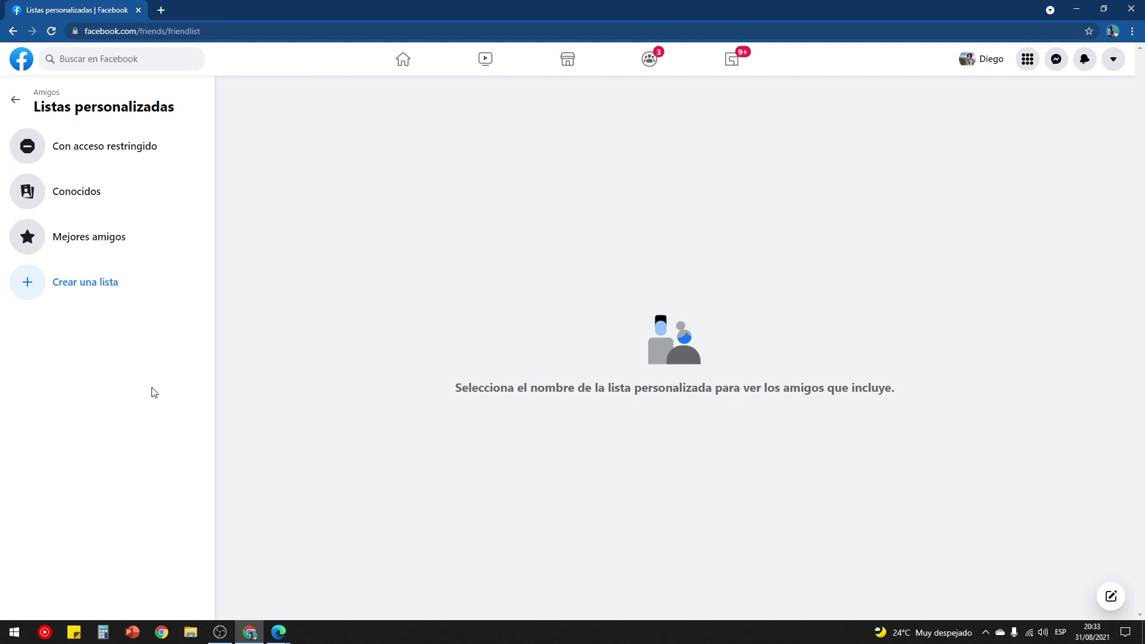
- Examine the descriptions and members of the Con acceso restringido, Conocidos and Mejores amigos lists
click(100, 151)
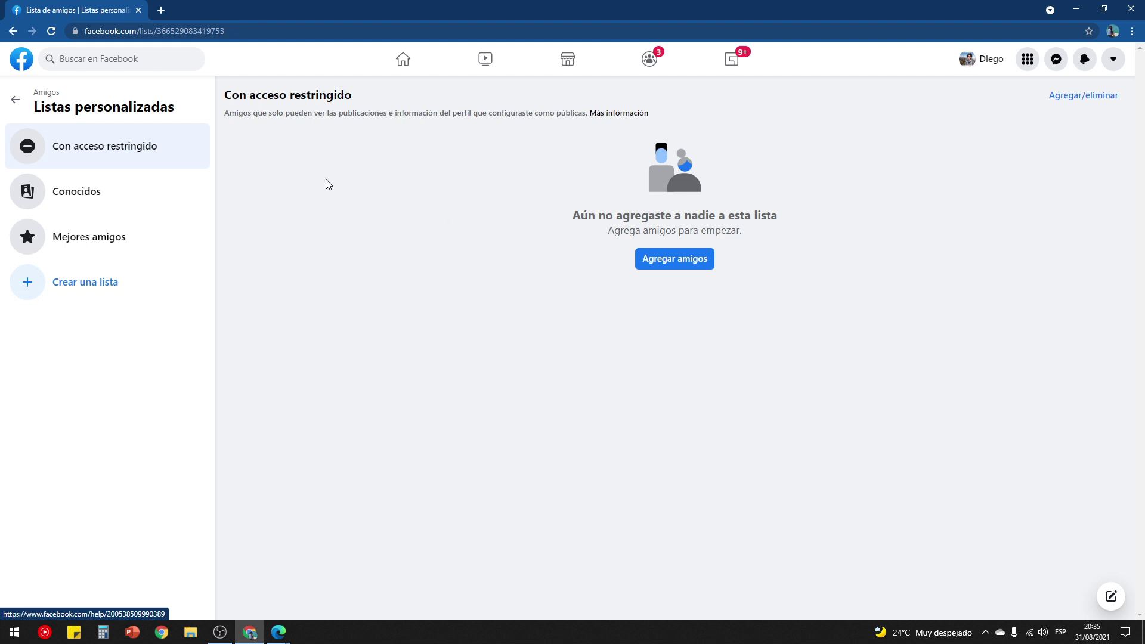
click(114, 193)
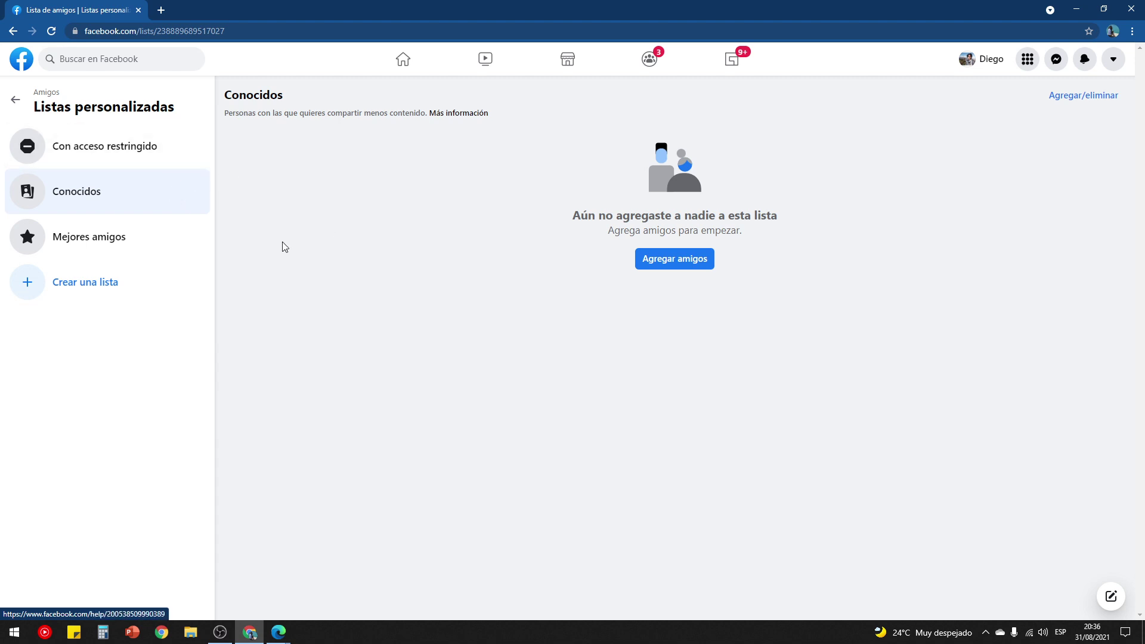
click(156, 156)
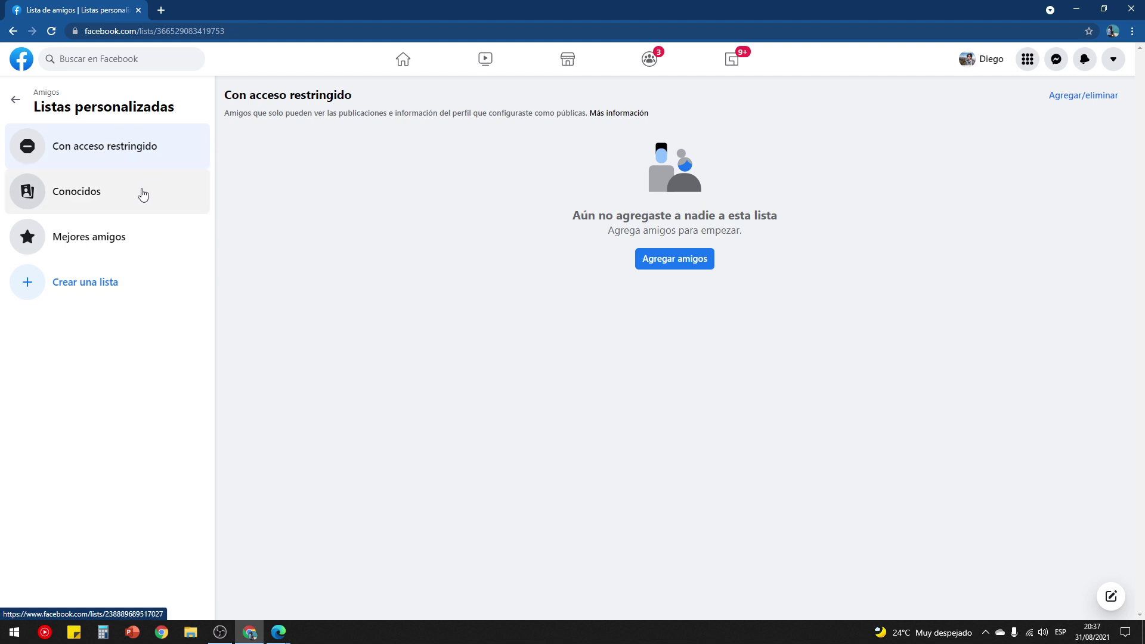
click(142, 193)
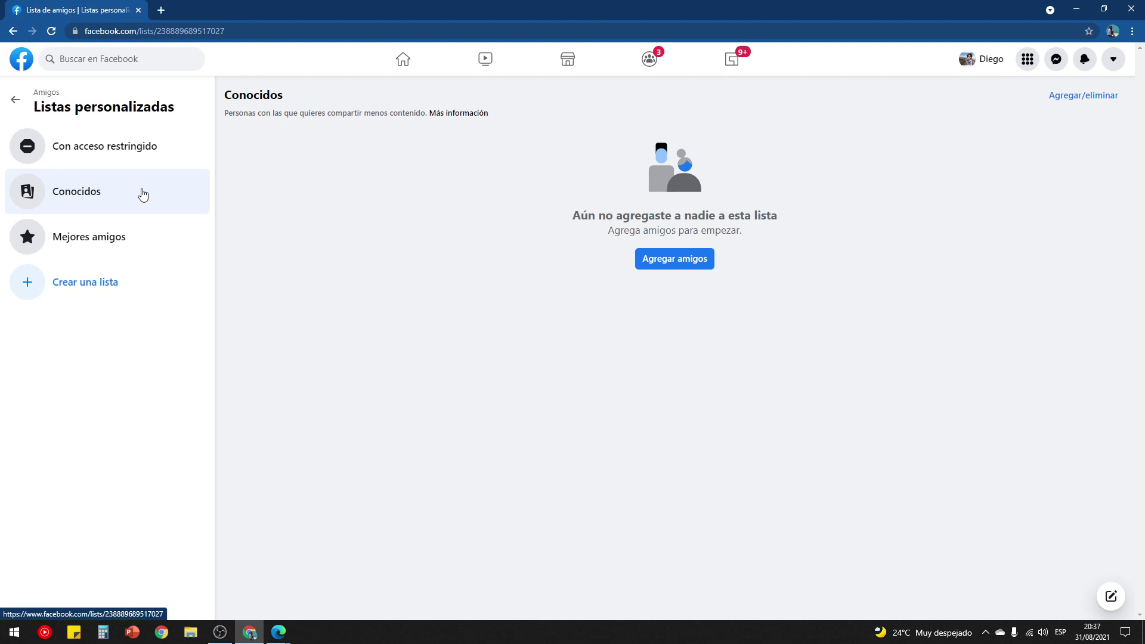
click(125, 237)
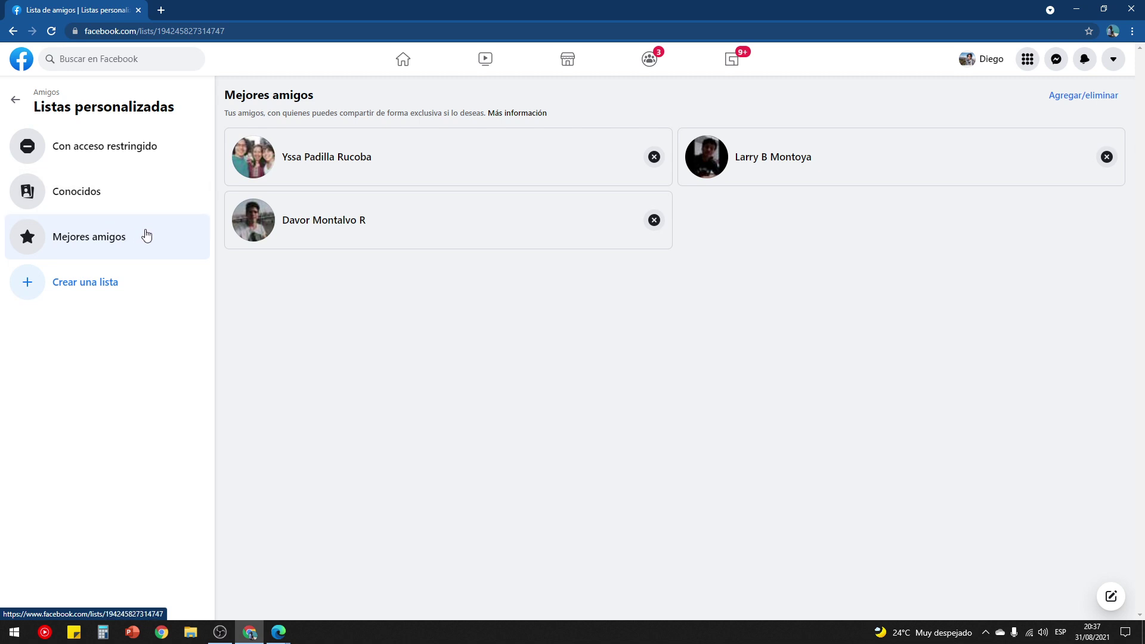
click(142, 151)
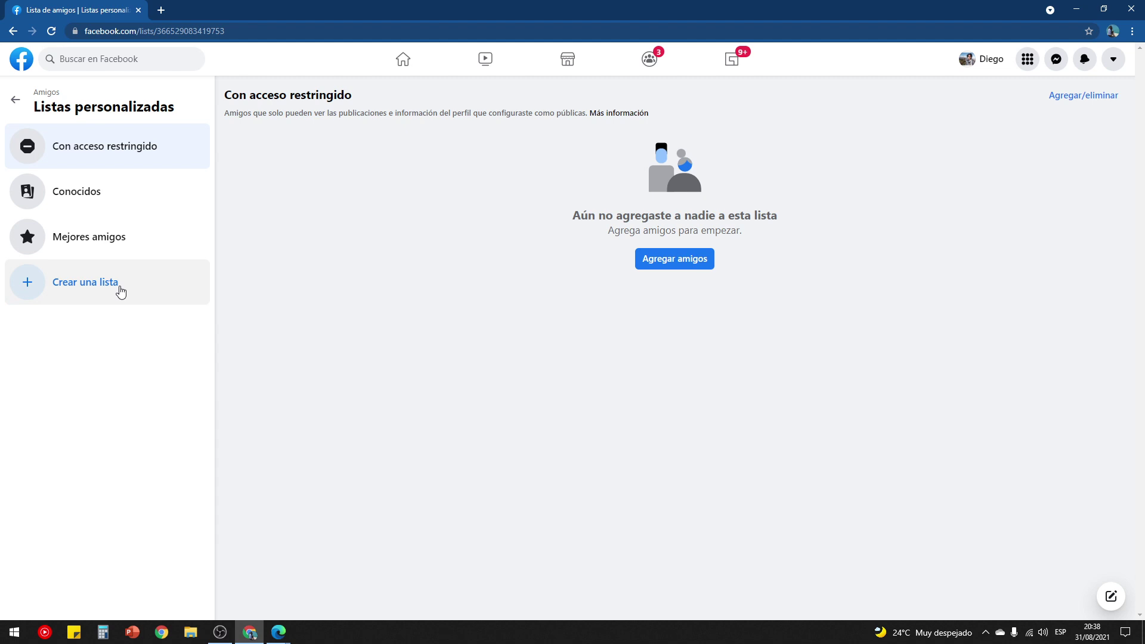
- Switch to Edge and create a new custom friend list named "Salón 5to A"
mouse_move(284, 629)
click(331, 593)
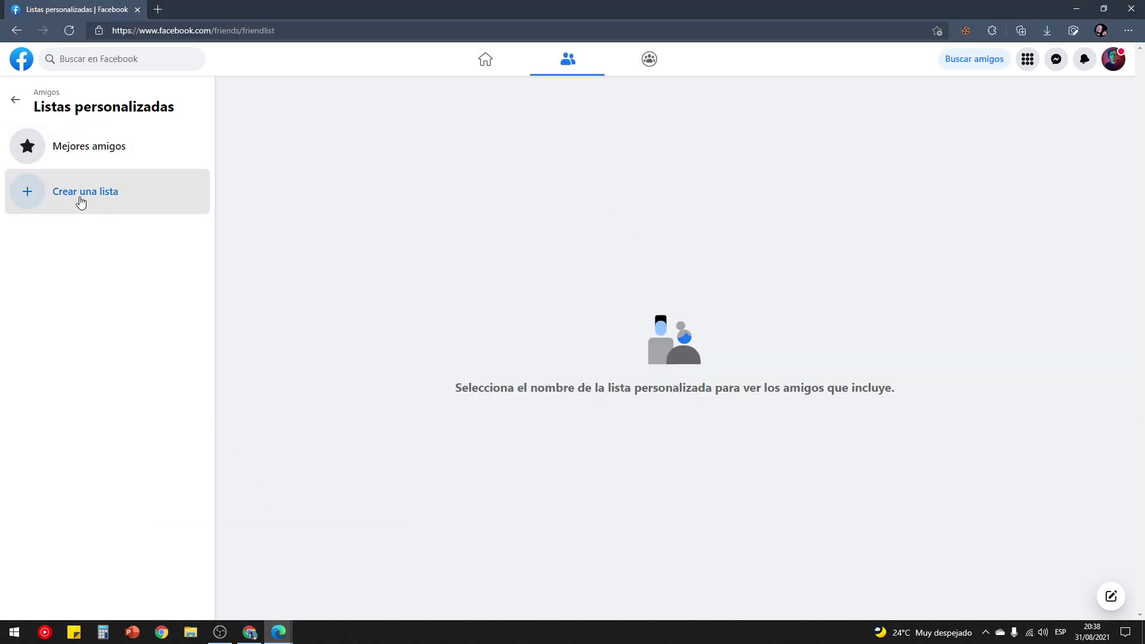
click(81, 198)
click(512, 356)
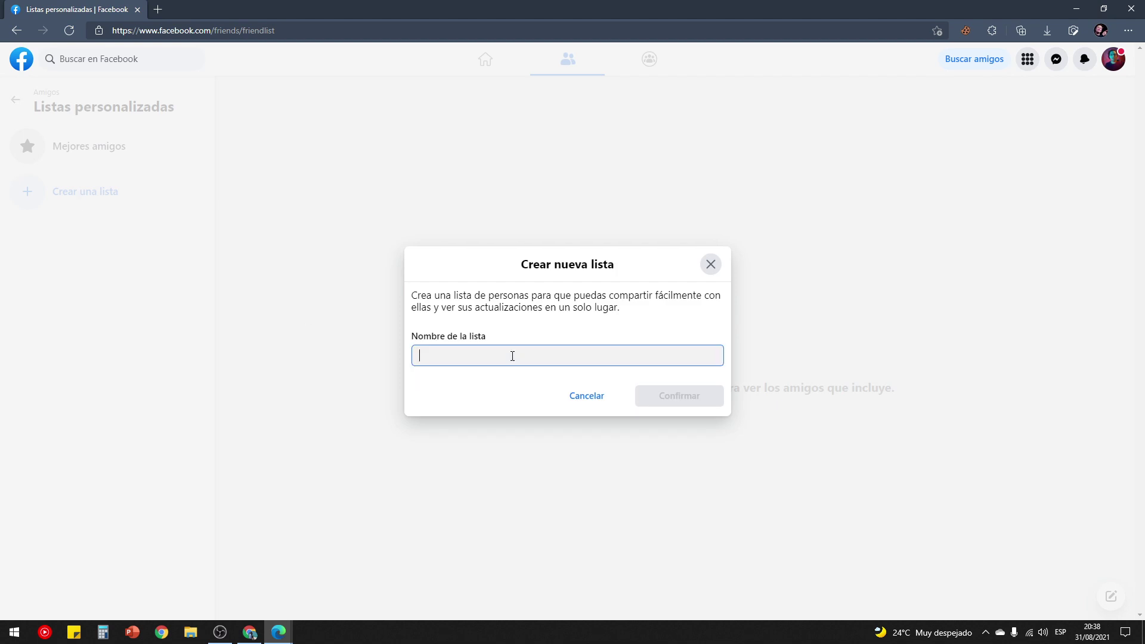
text(Salón 5to A)
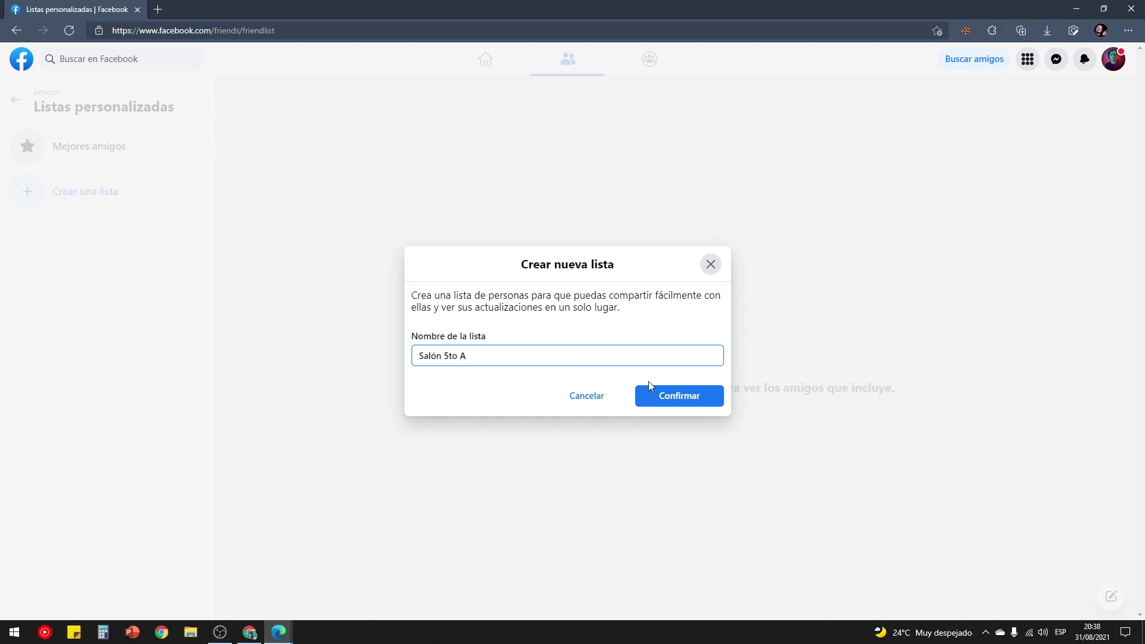
click(661, 399)
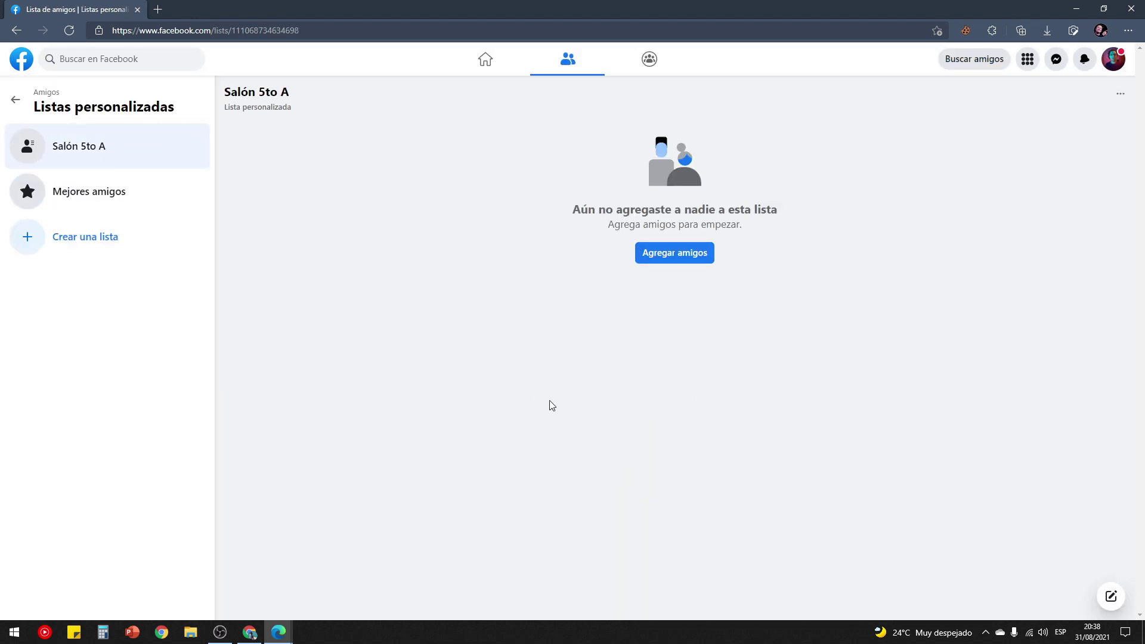
- Add the available friend to the Salón 5to A list, save the changes and review the list's management options
click(690, 258)
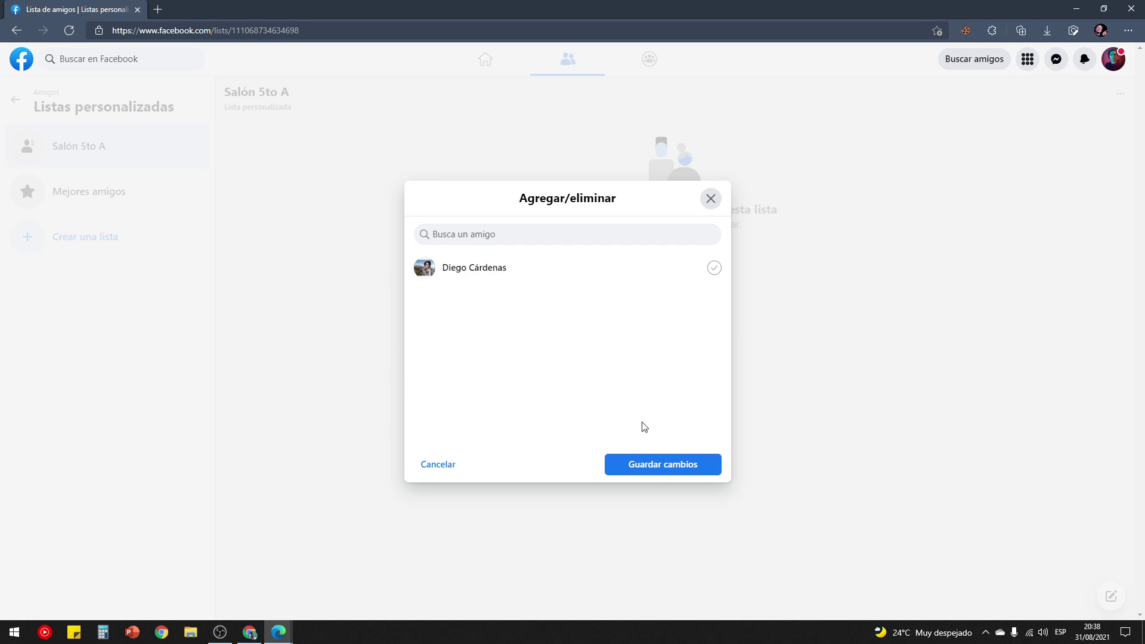
click(714, 242)
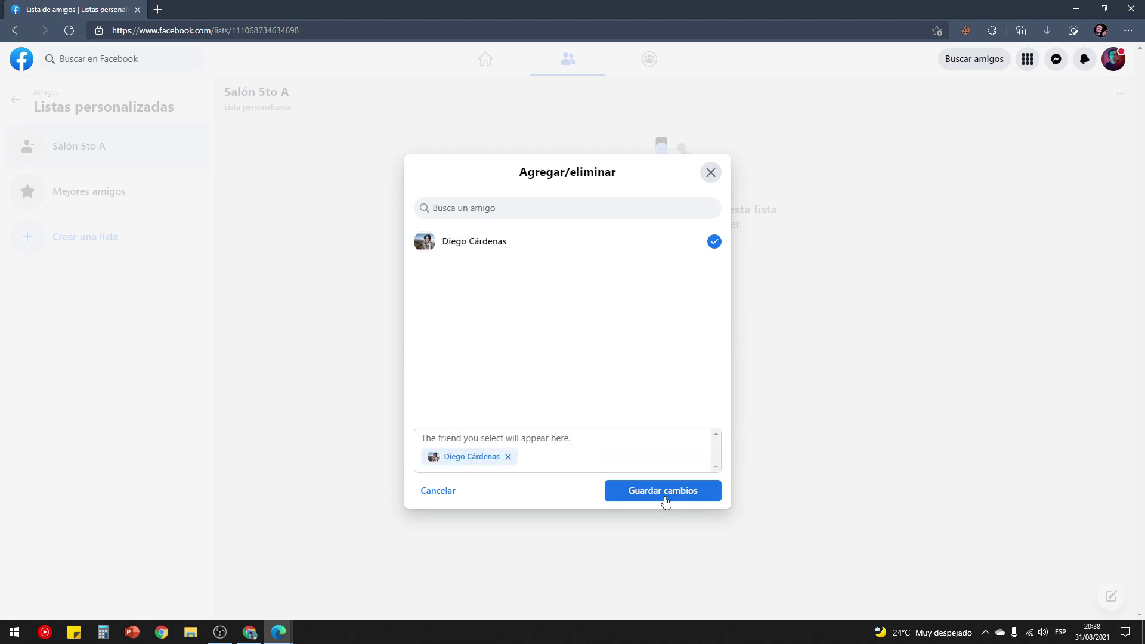
click(667, 498)
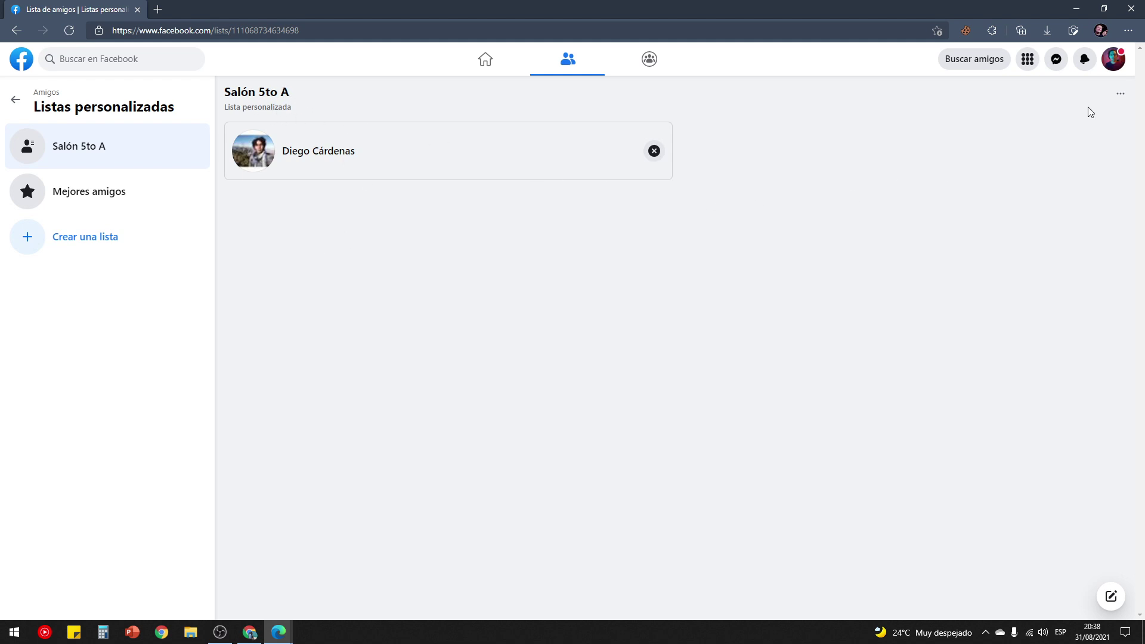
click(1120, 97)
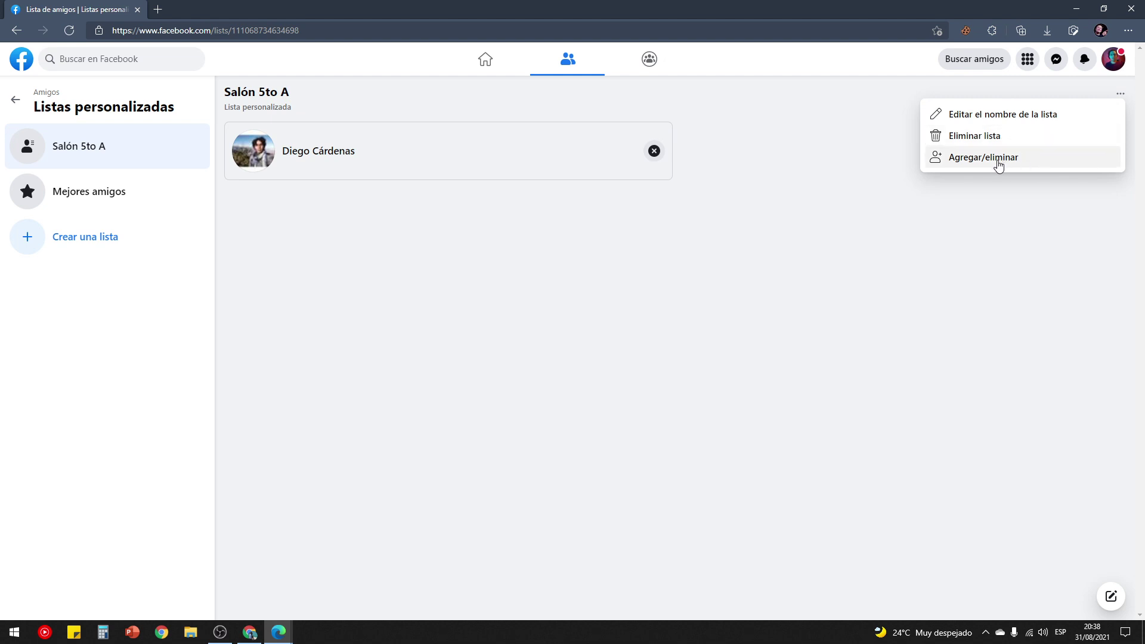
click(809, 297)
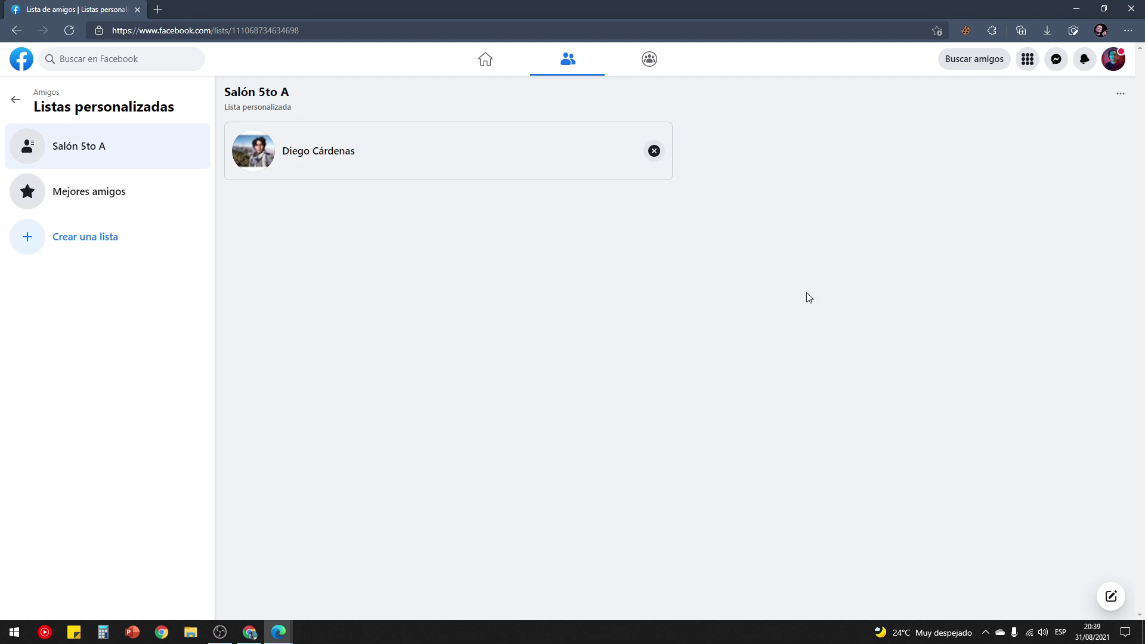
- Open the account's own profile in a new browser tab and find the post "Hola, acabo de crear mi Feisbuc."
click(1111, 62)
right_click(982, 115)
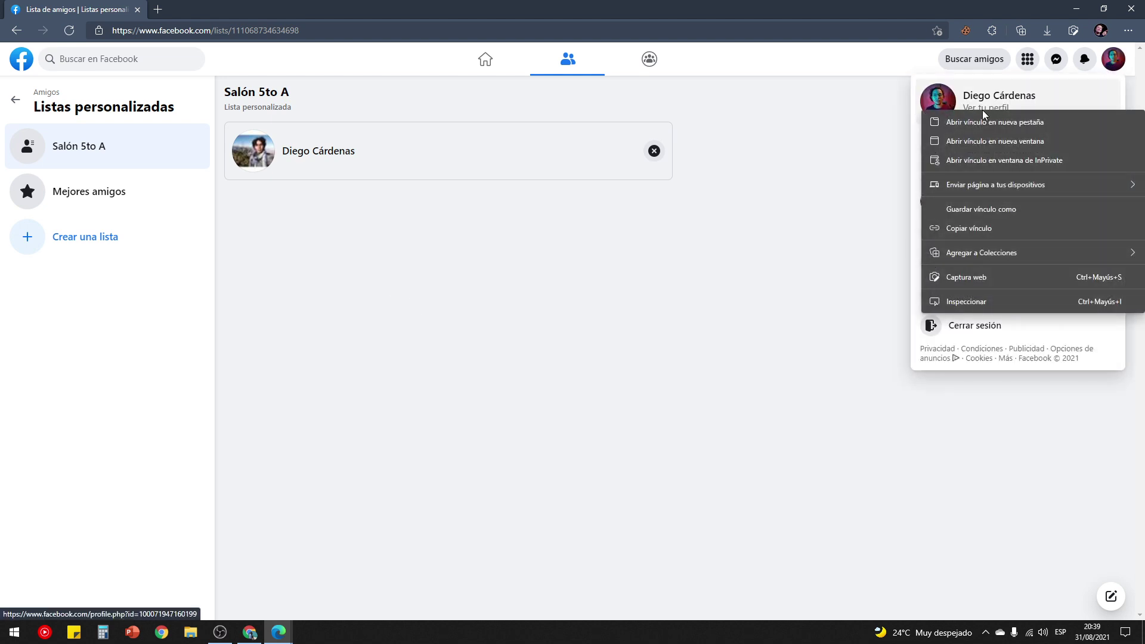
click(1005, 121)
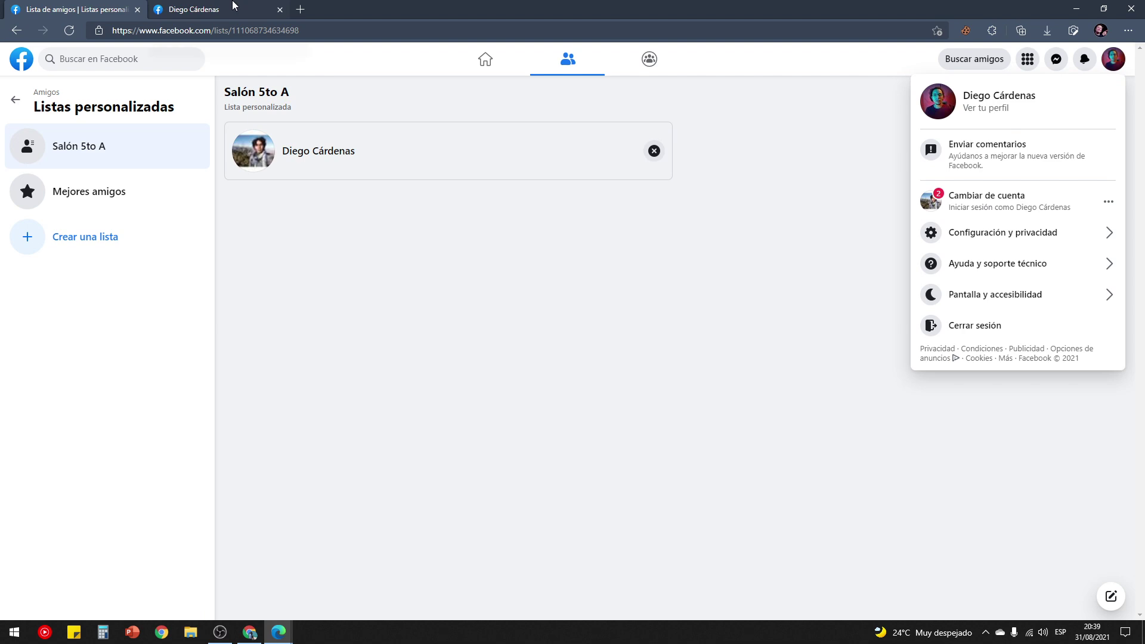
click(233, 8)
scroll(792, 425, down, 15)
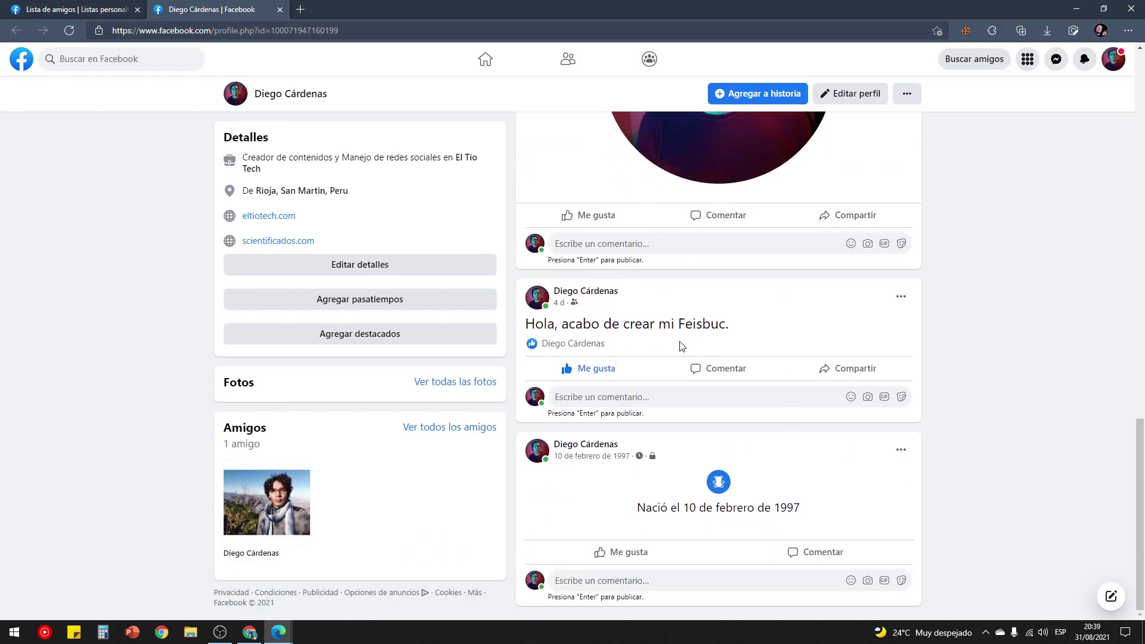
- Change the audience of the post "Hola, acabo de crear mi Feisbuc." to the custom list Salón 5to A
click(901, 298)
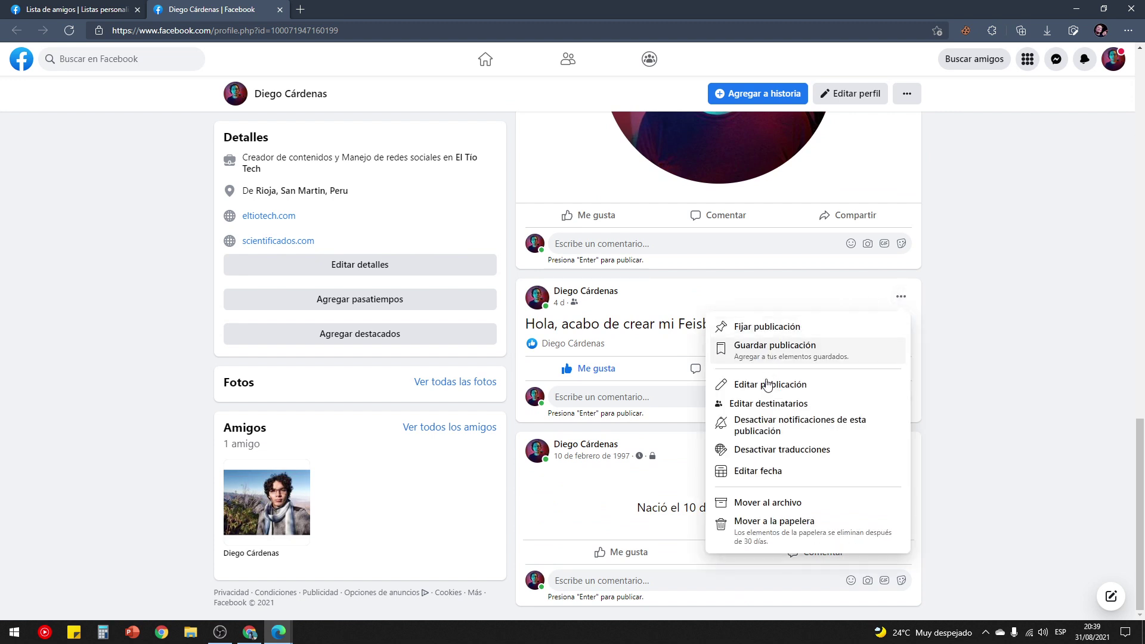
click(766, 405)
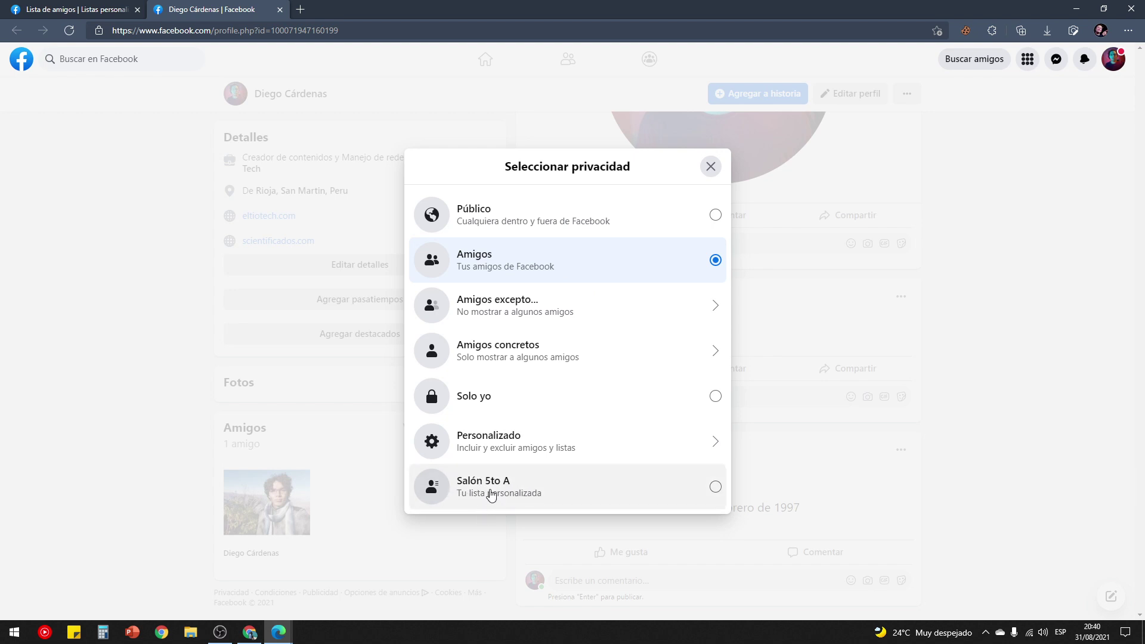
click(716, 488)
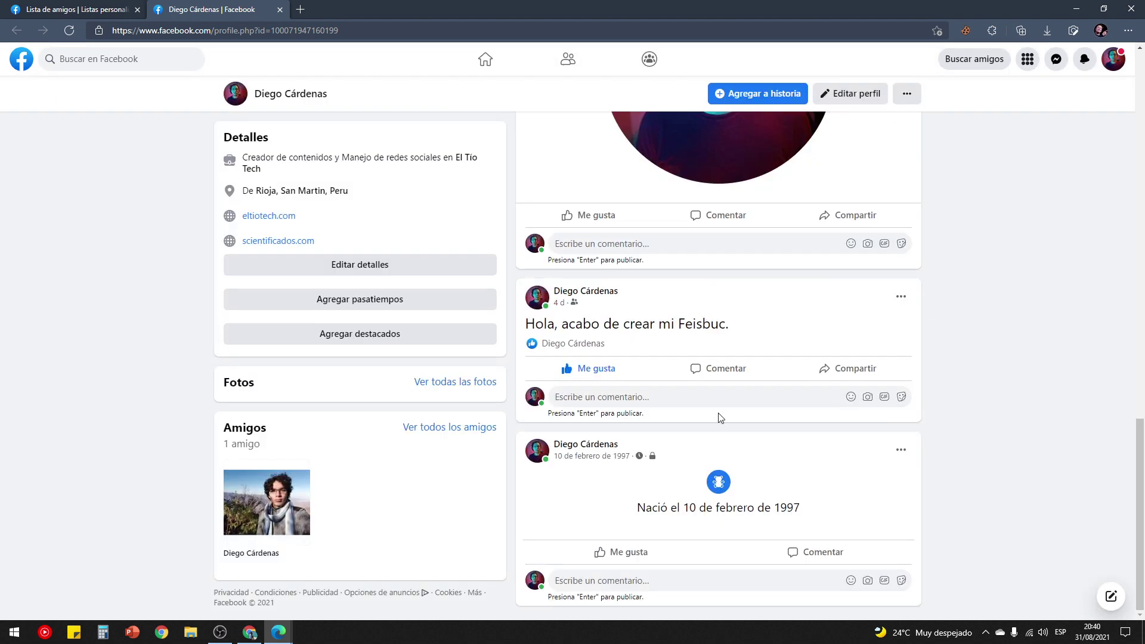
mouse_move(573, 307)
- View the Mejores amigos list, and check the text post's privacy options for that list
click(95, 8)
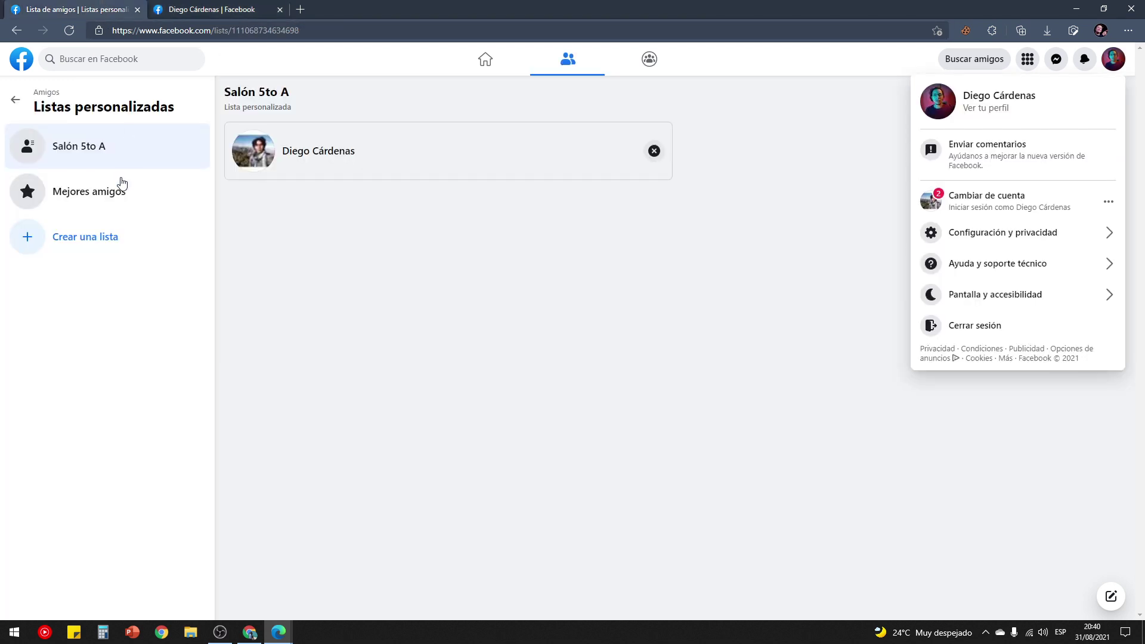
click(119, 197)
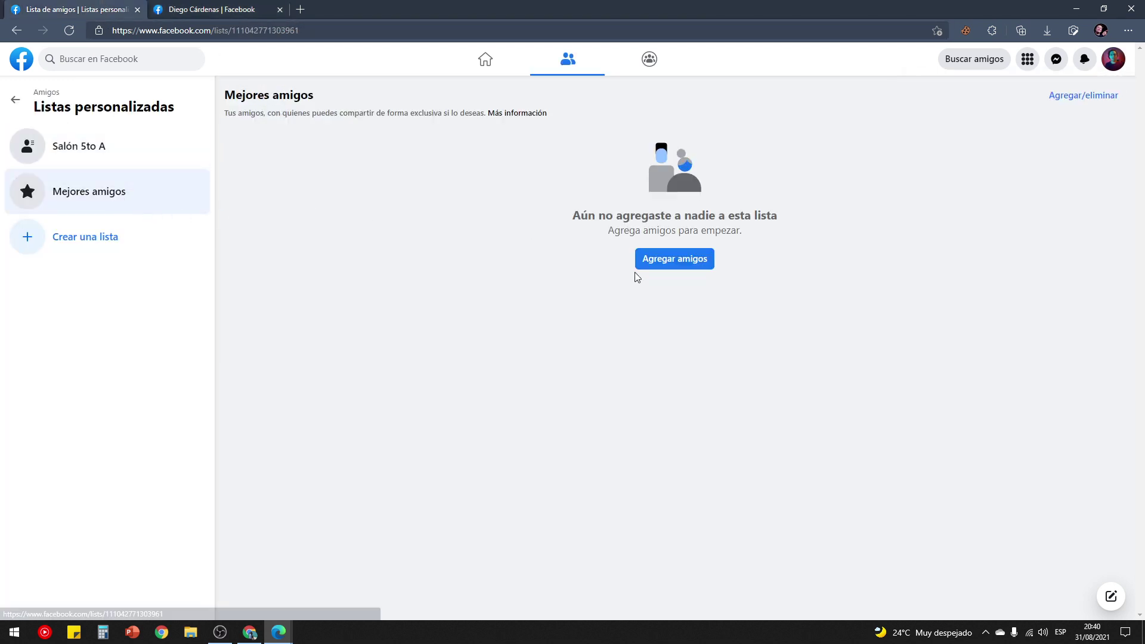
click(228, 9)
click(901, 296)
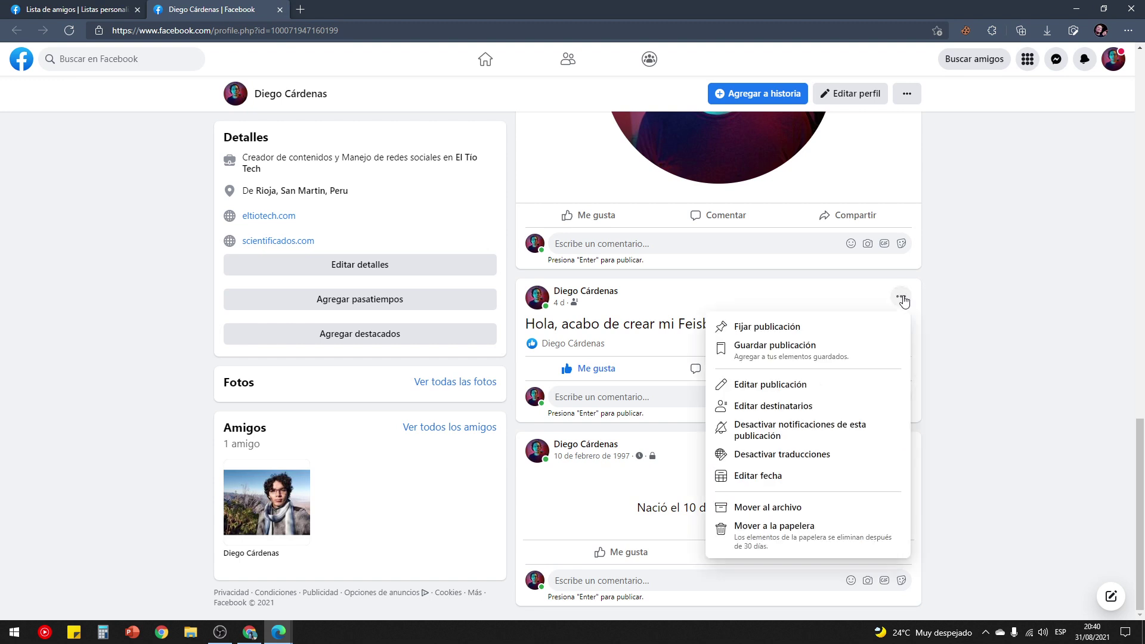
click(760, 402)
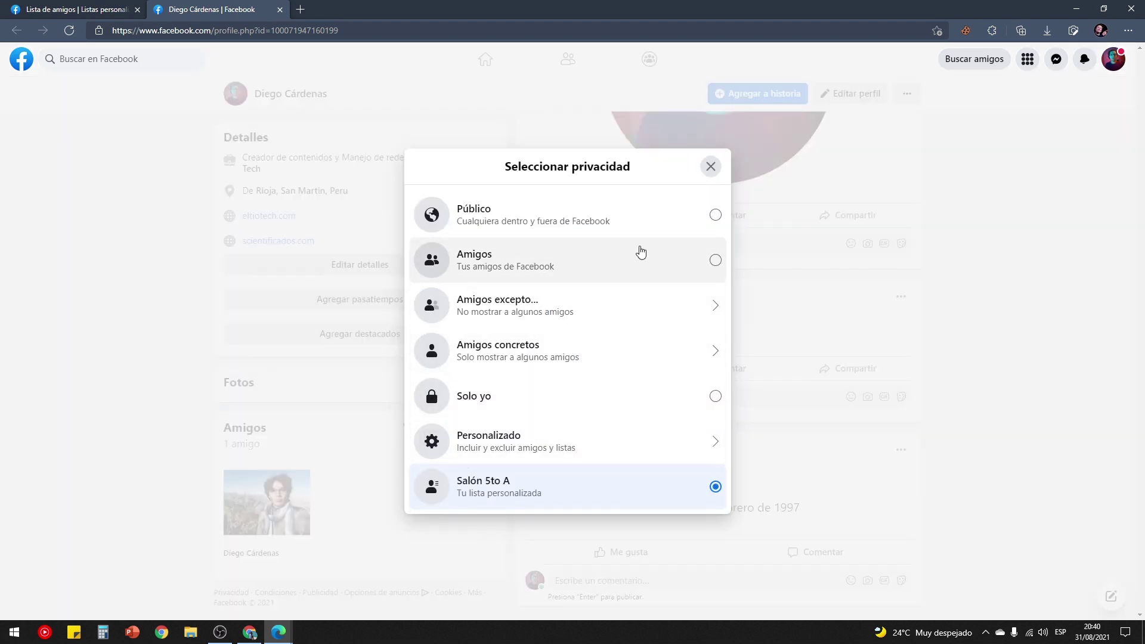
click(1041, 360)
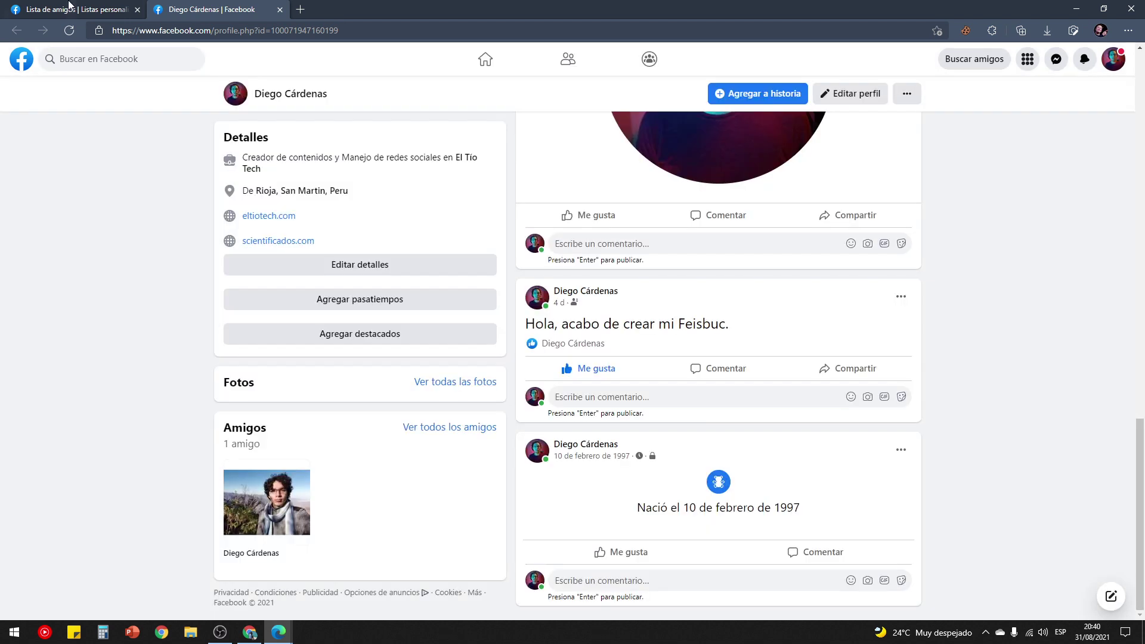
- Add the available friend to the Mejores amigos list and save the changes
click(70, 7)
click(683, 262)
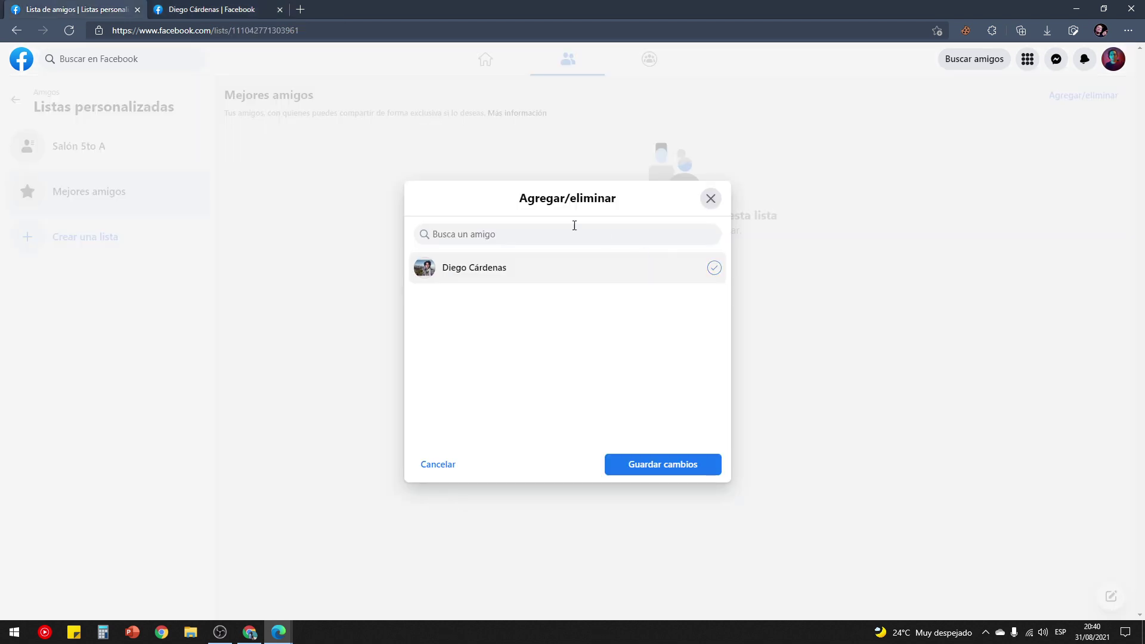
click(715, 269)
click(674, 489)
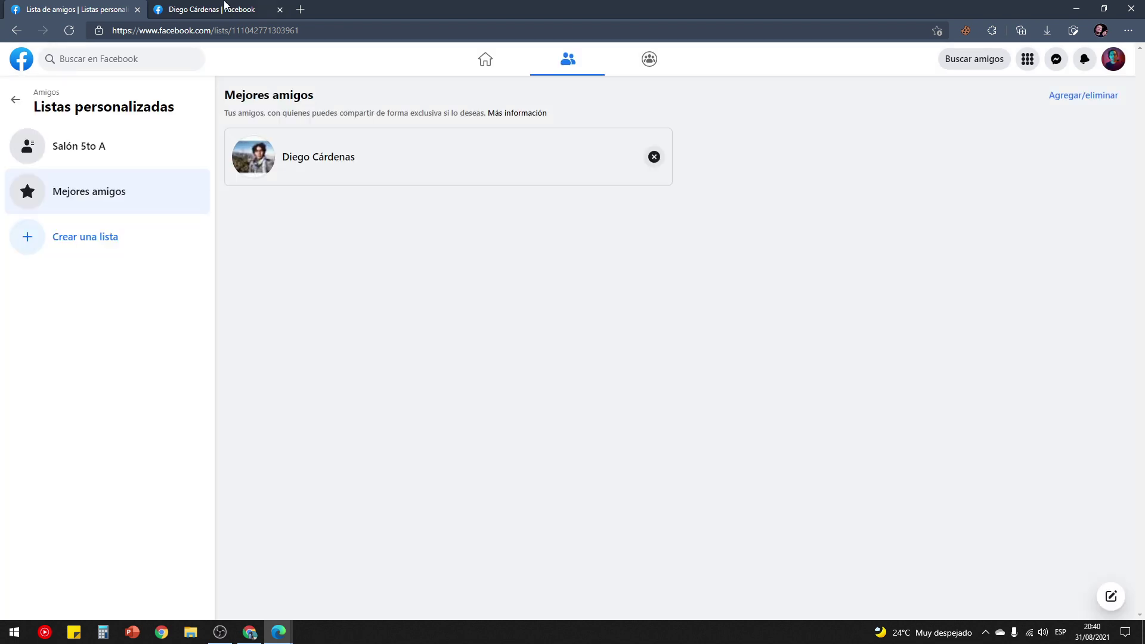
- Check the audience options of the profile post "Hola, acabo de crear mi Feisbuc." and leave its privacy selection as is
click(228, 7)
click(69, 30)
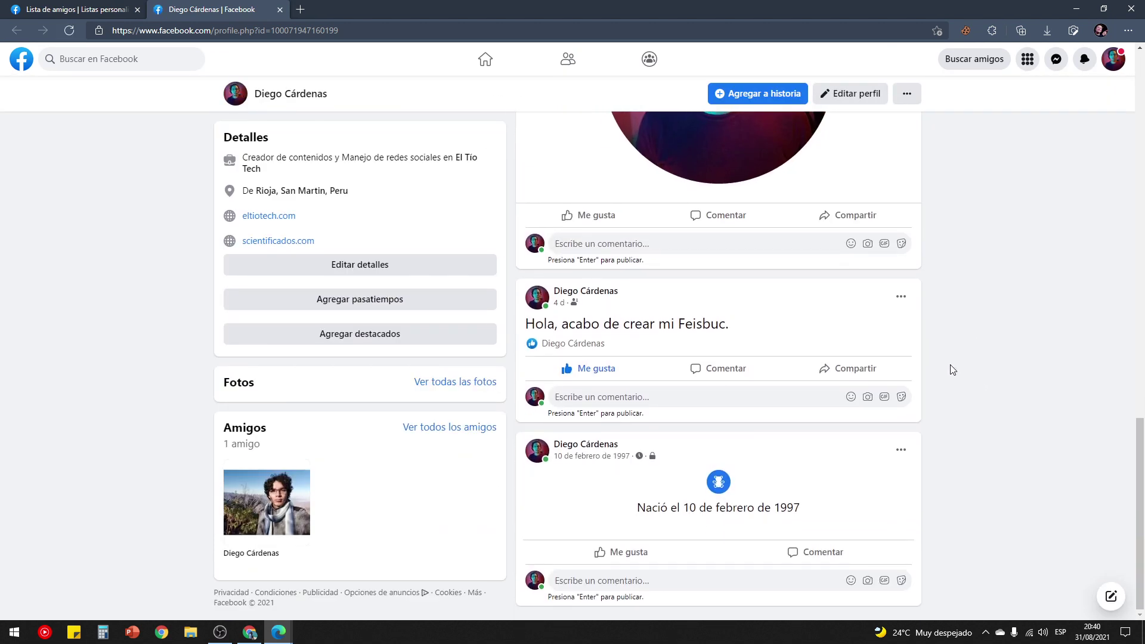
click(901, 296)
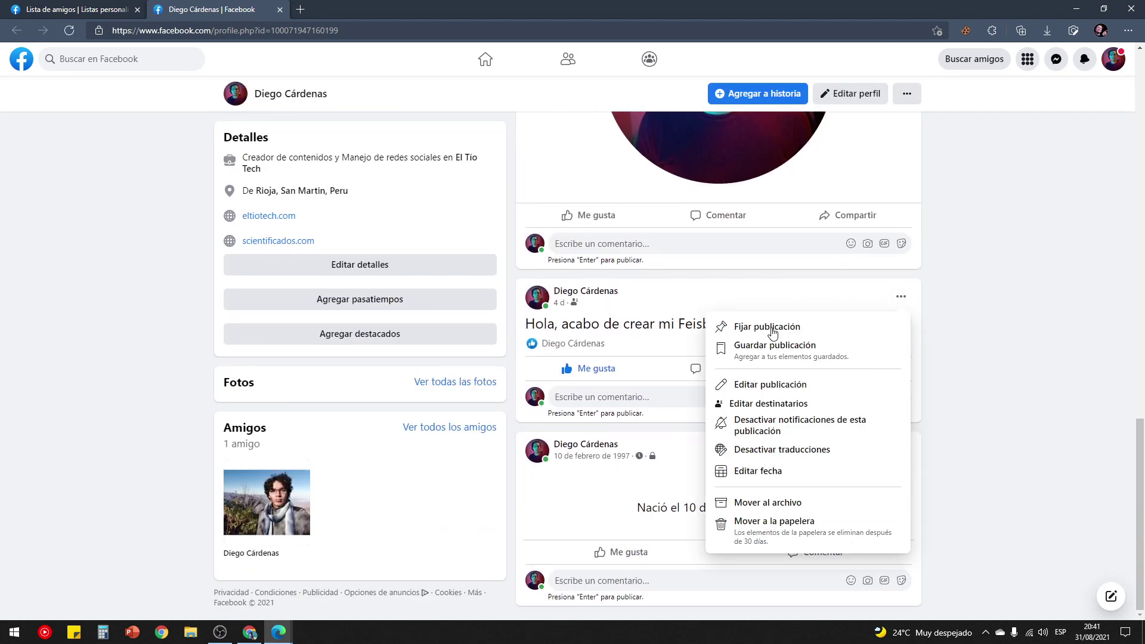
click(763, 403)
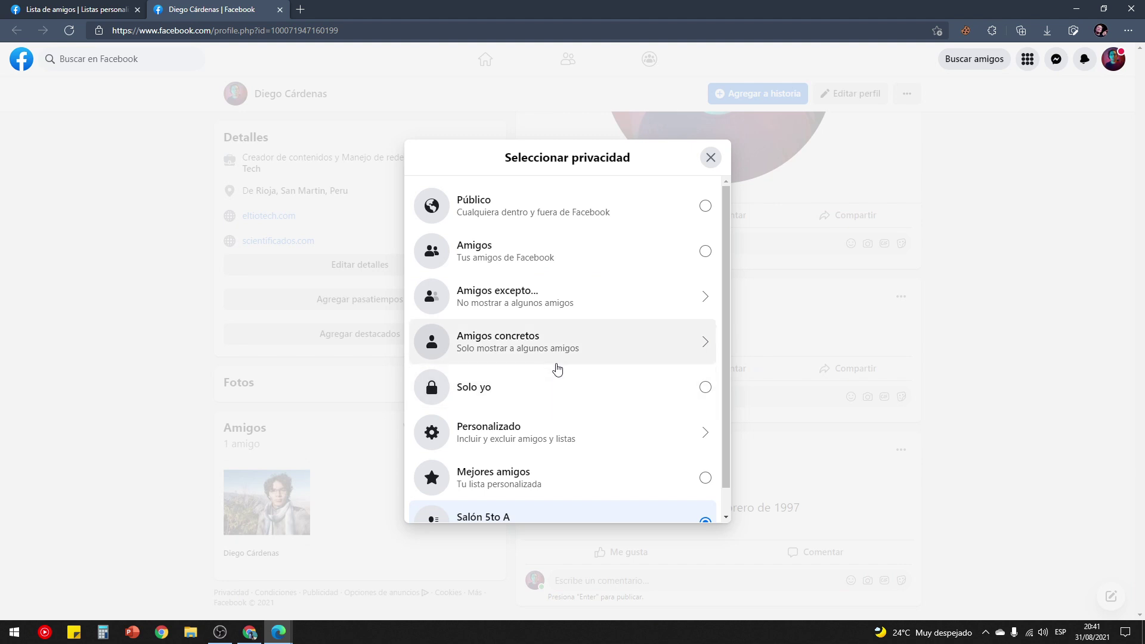
scroll(556, 372, down, 1)
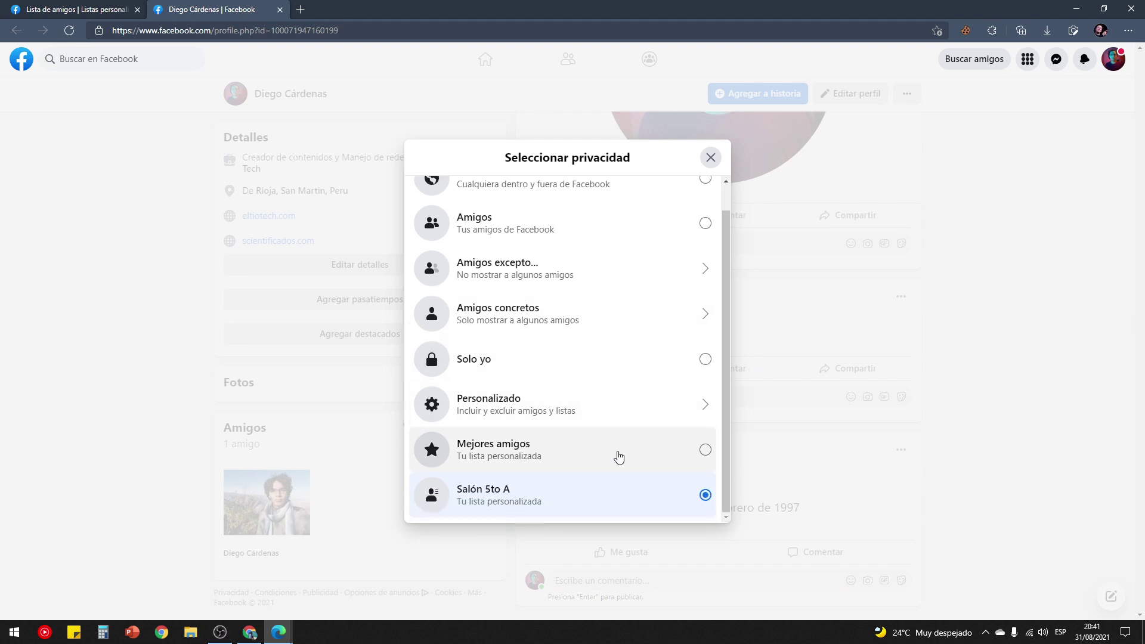
click(710, 159)
- Start a new profile post with the text "Esta es una publicación para los de 5to A: MAÑANA HAY EXAMEN."
scroll(773, 403, up, 15)
scroll(757, 464, down, 3)
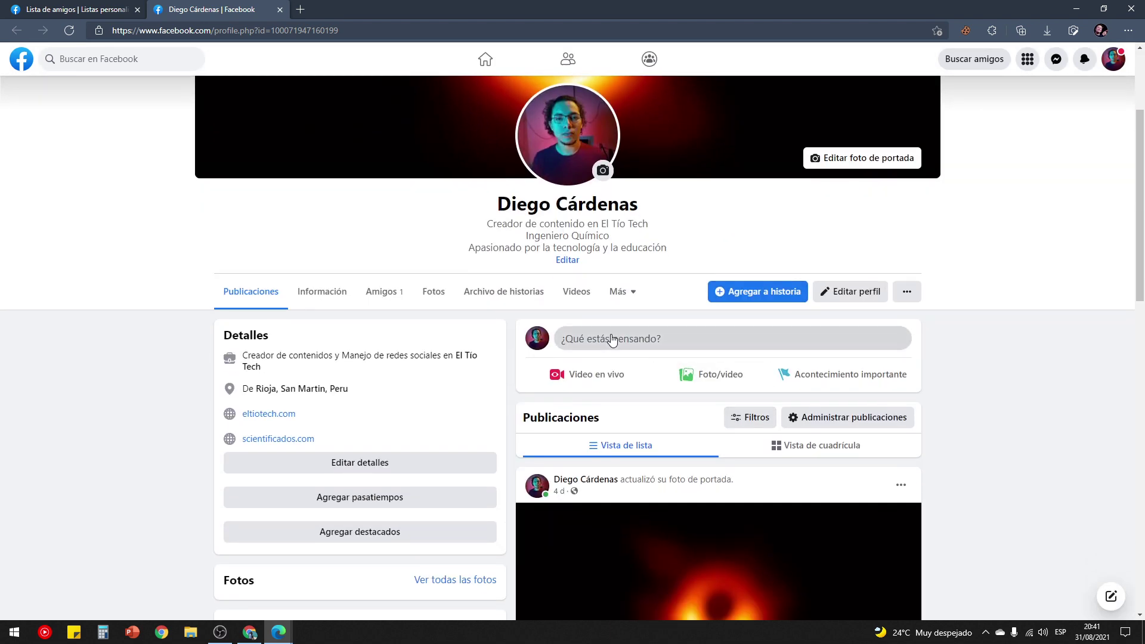
click(613, 339)
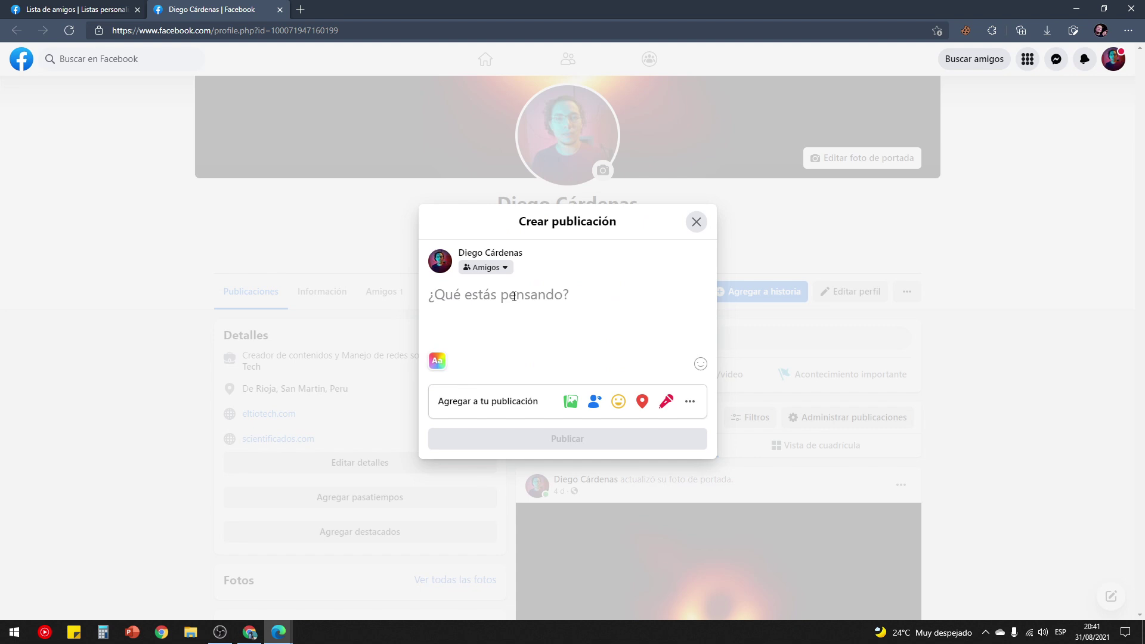
text(Esta es una )
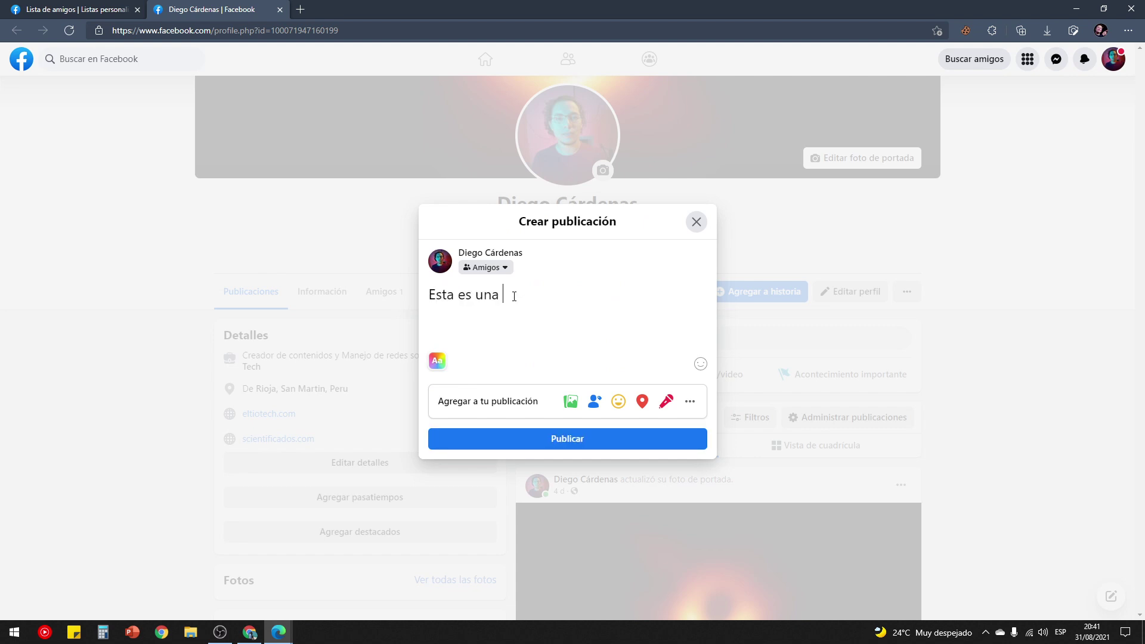
text(publicación para los de 5to A)
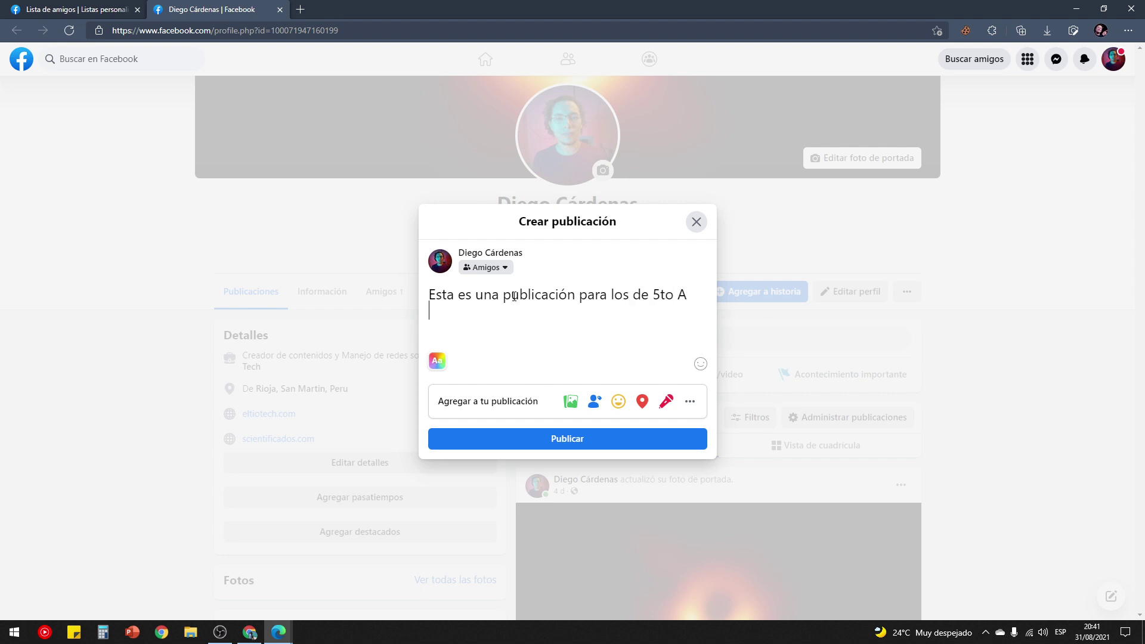
key(BackSpace)
key(BackSpace)
text(ÑANA HAY EXAMEN.)
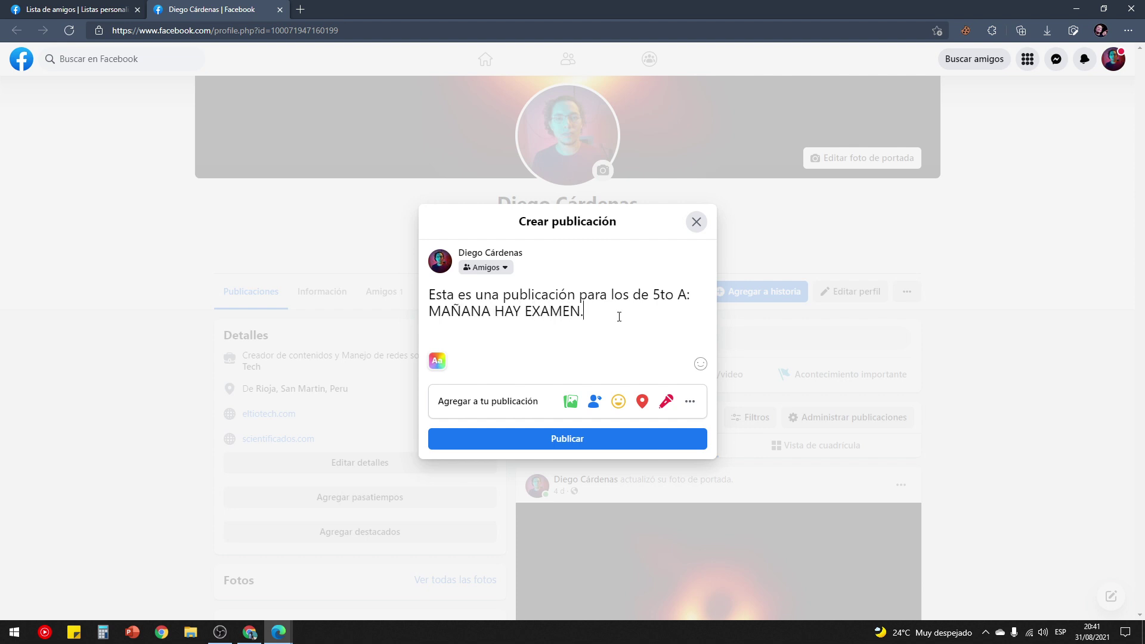
- Set the new post's audience to the custom list Salón 5to A and publish it
click(506, 268)
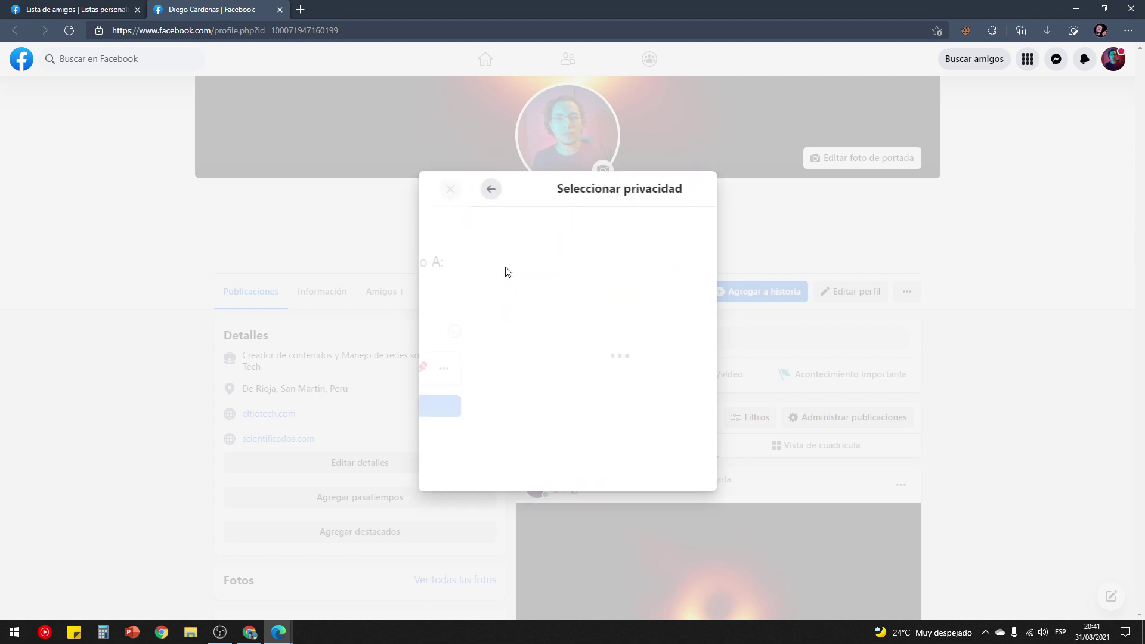
scroll(623, 269, down, 1)
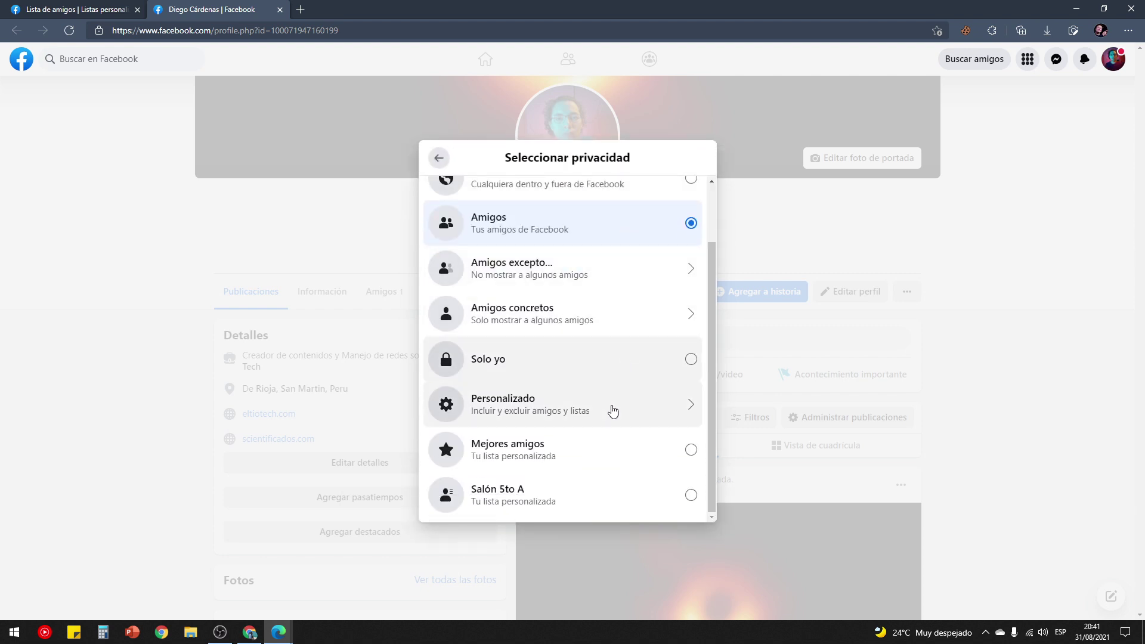
click(687, 494)
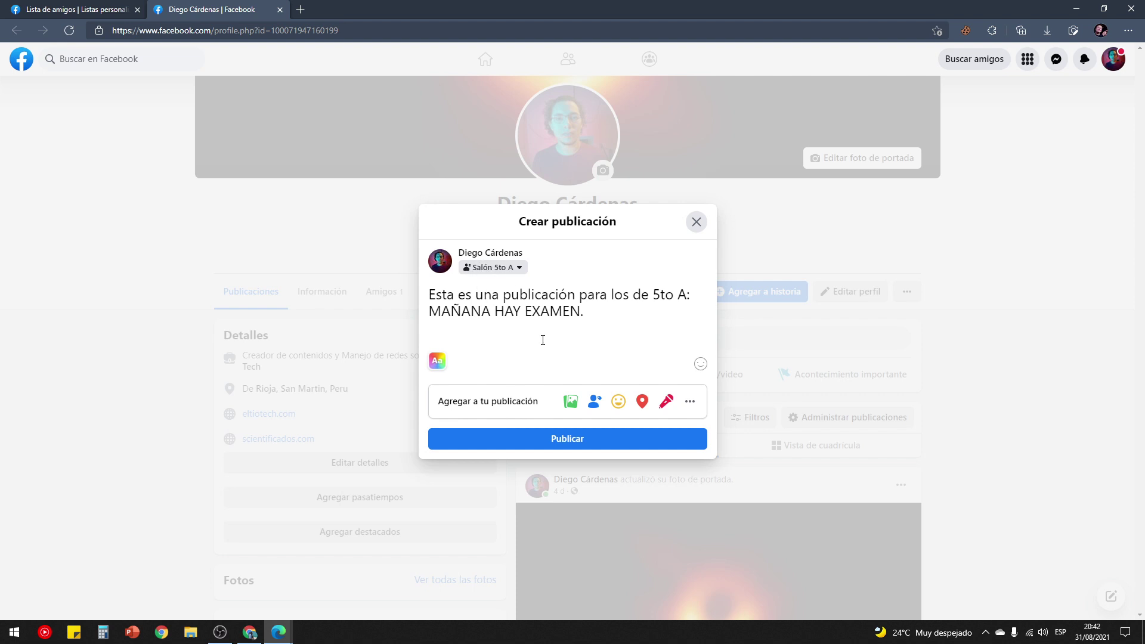
click(603, 443)
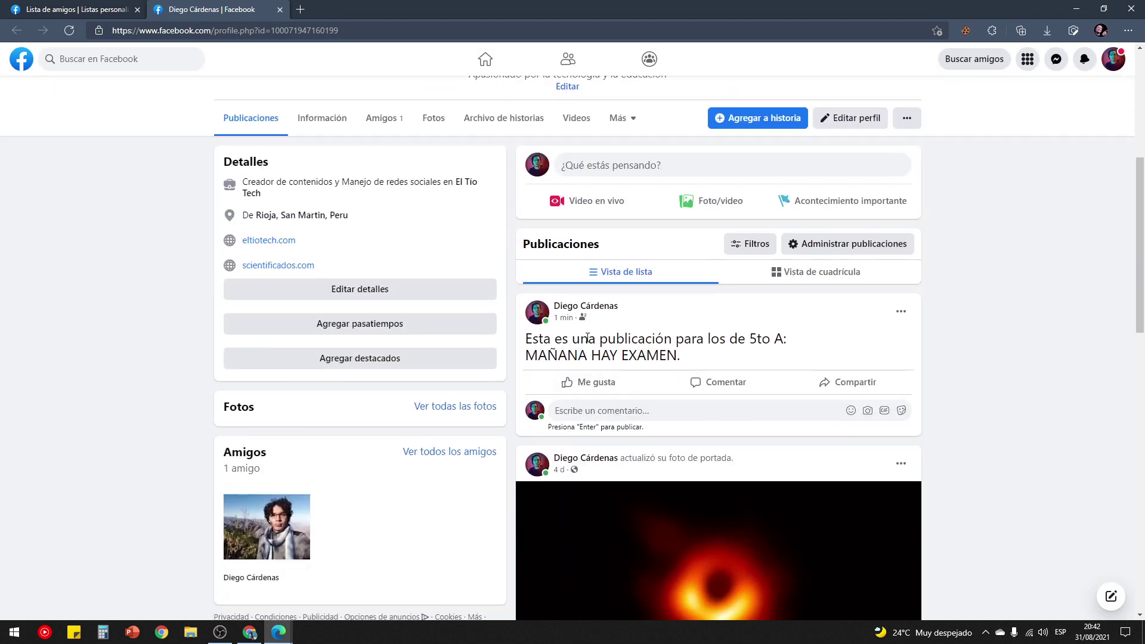
- Check the new post's audience and the home feed, and view the custom friend lists, including Mejores amigos
mouse_move(584, 319)
click(483, 59)
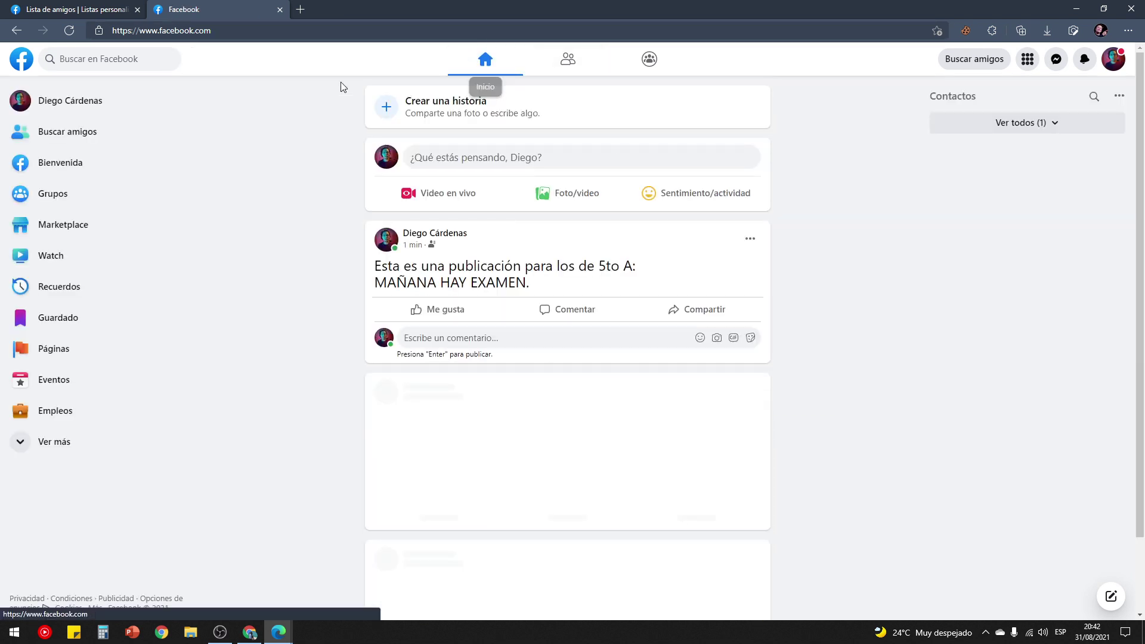
click(78, 135)
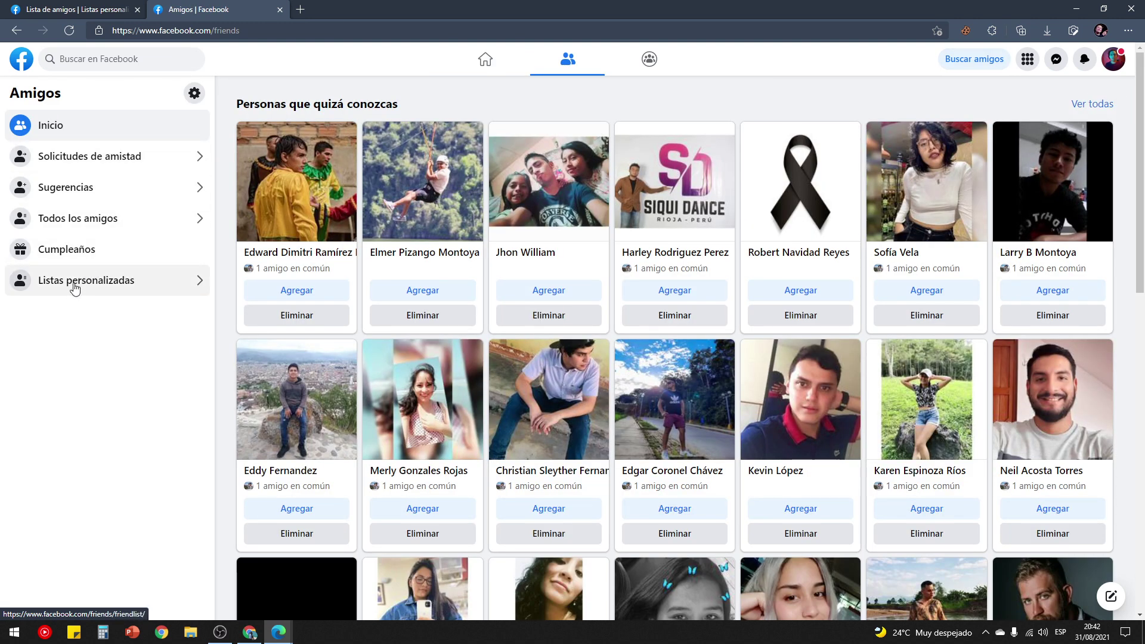
click(75, 289)
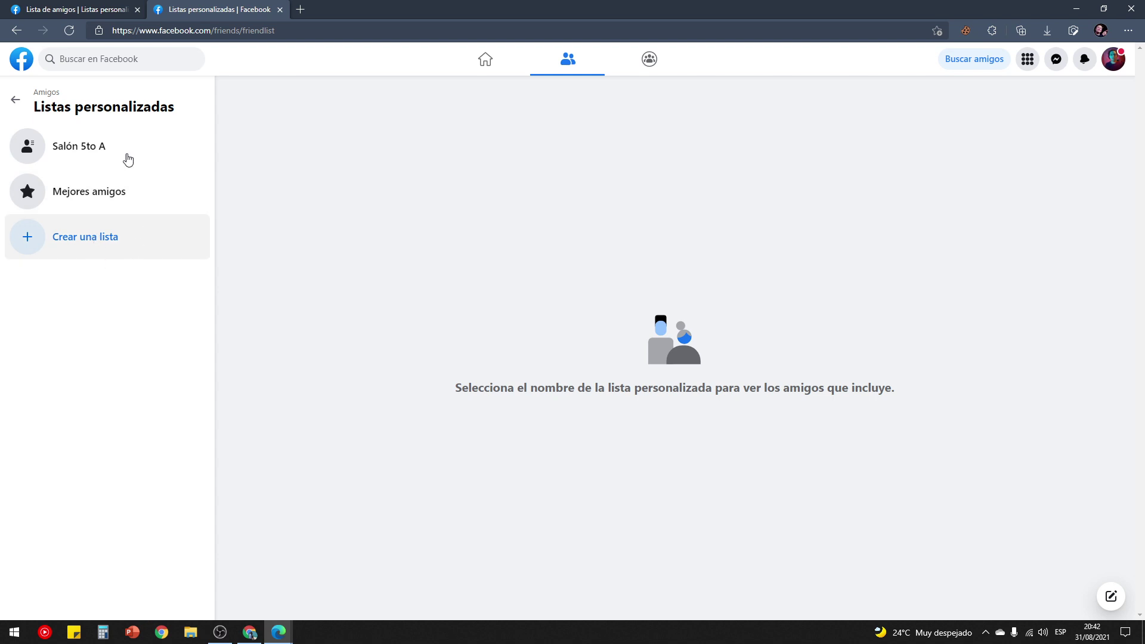
click(120, 192)
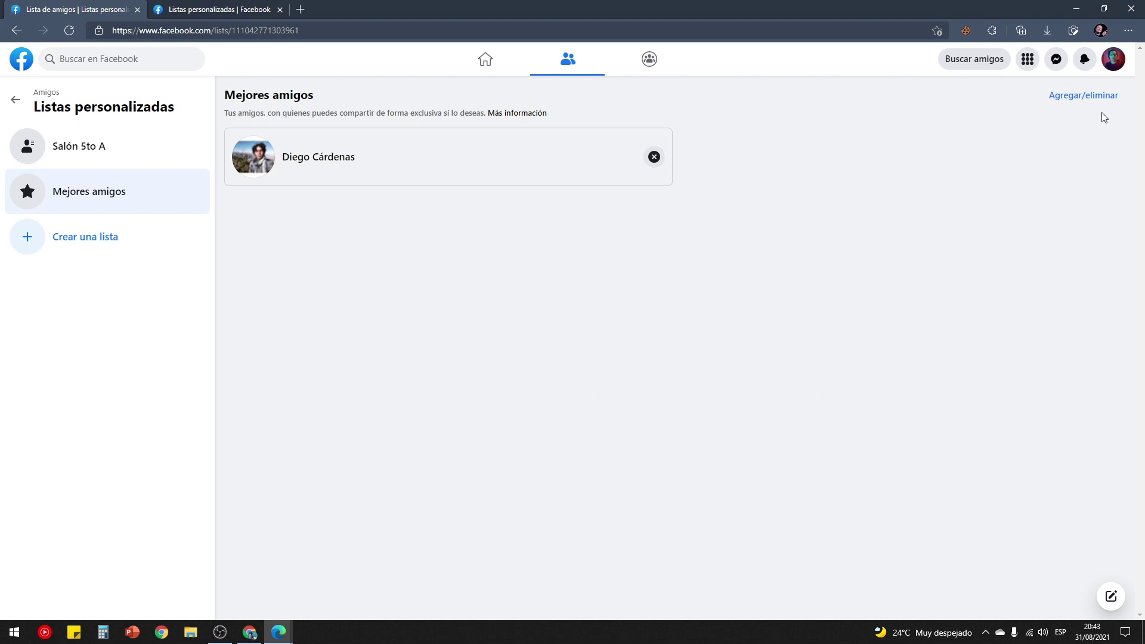
- Open the account's own profile, and browse the friends list of the other account's profile in Chrome
click(1113, 58)
click(992, 101)
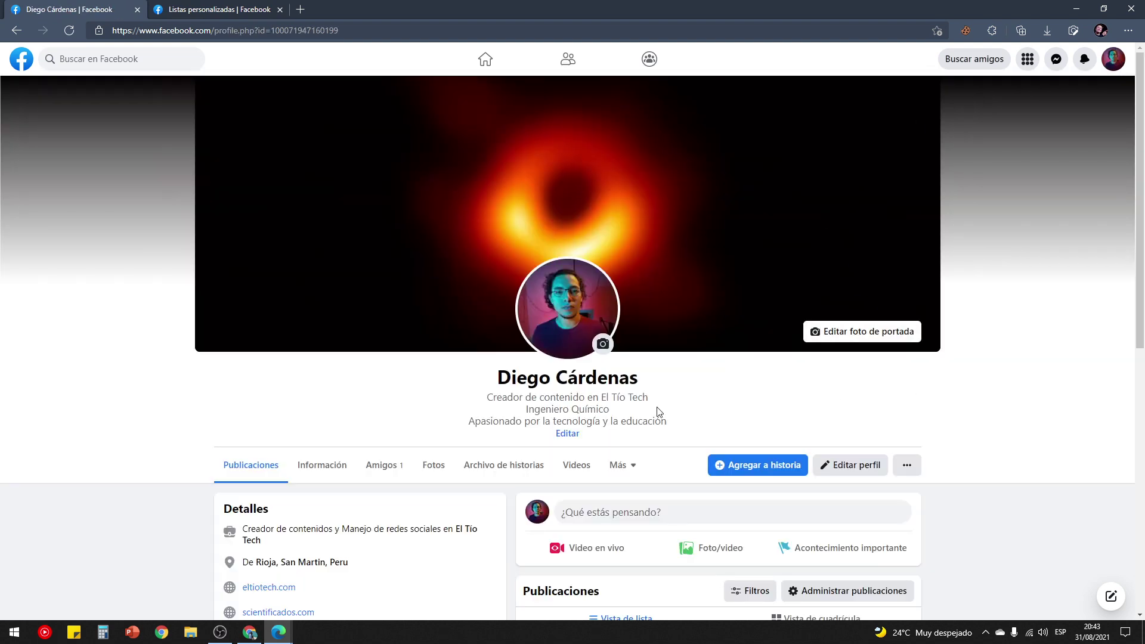
click(248, 631)
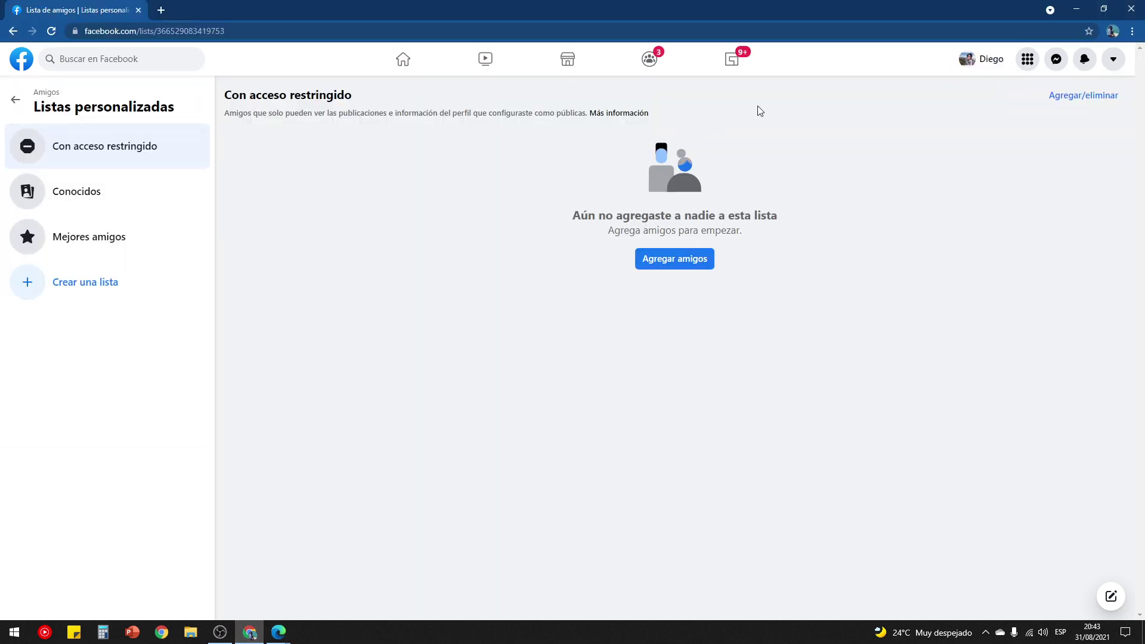
click(983, 61)
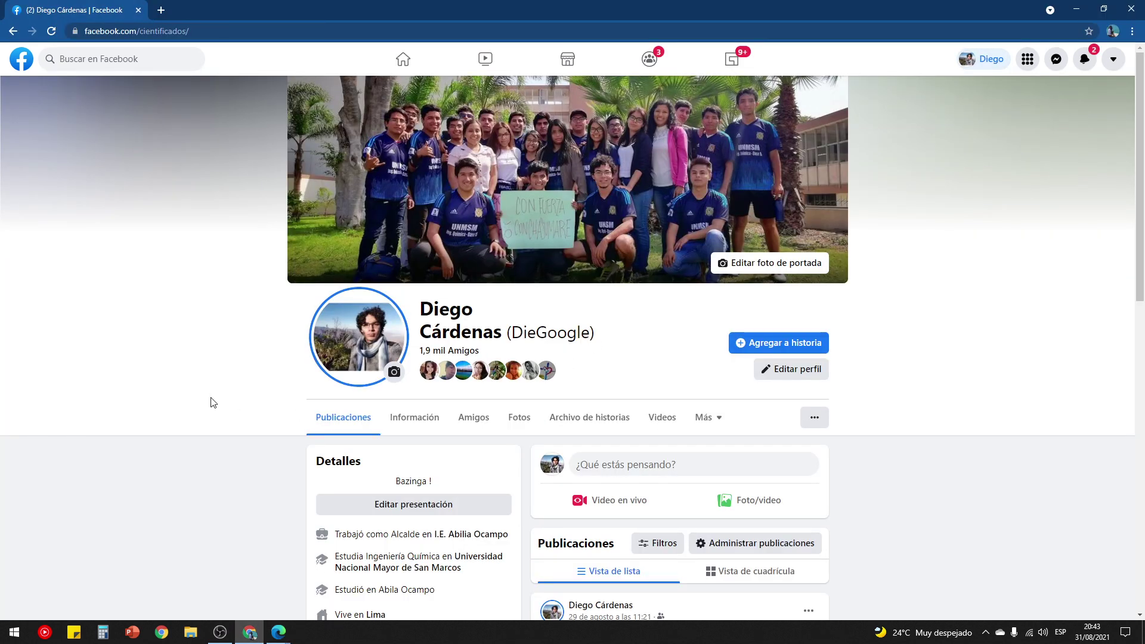
click(476, 424)
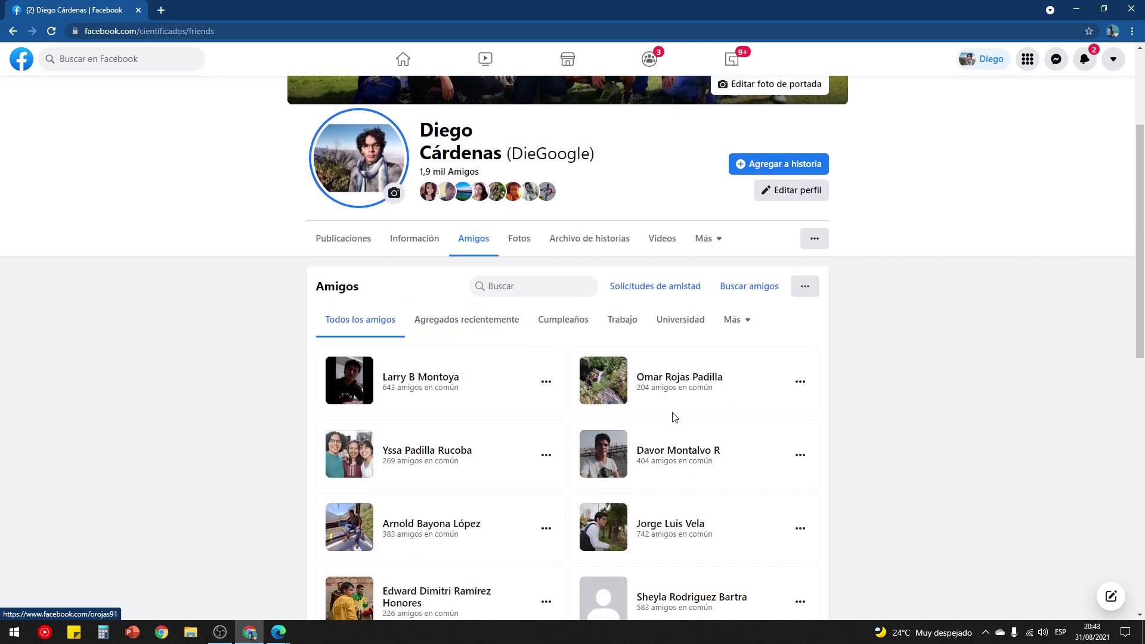
scroll(668, 442, down, 3)
scroll(716, 472, up, 5)
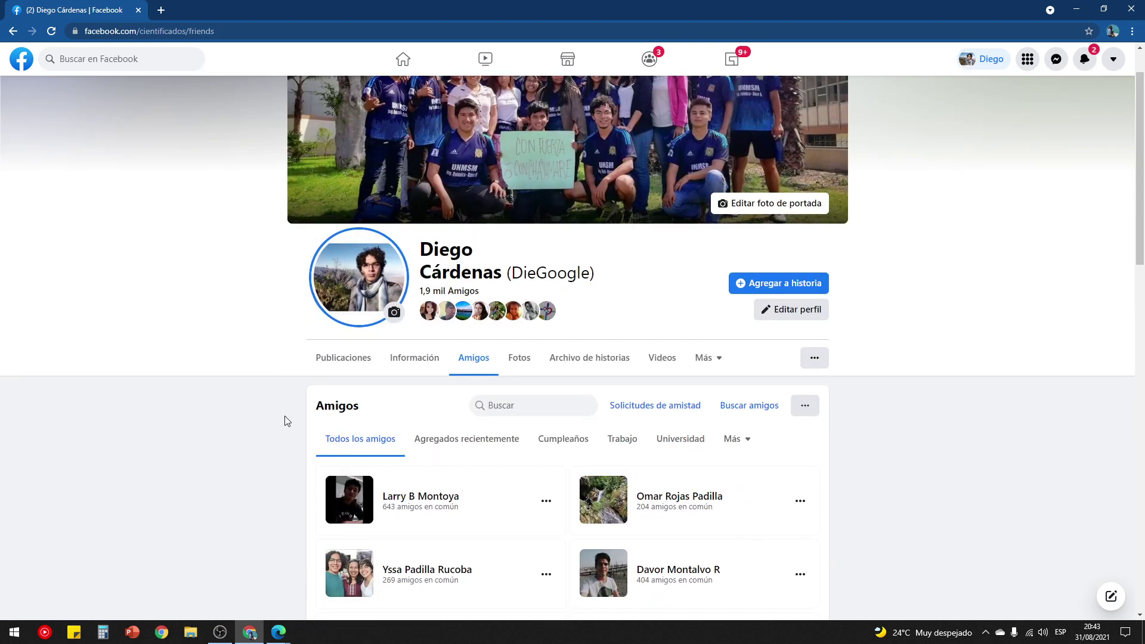
scroll(297, 457, down, 3)
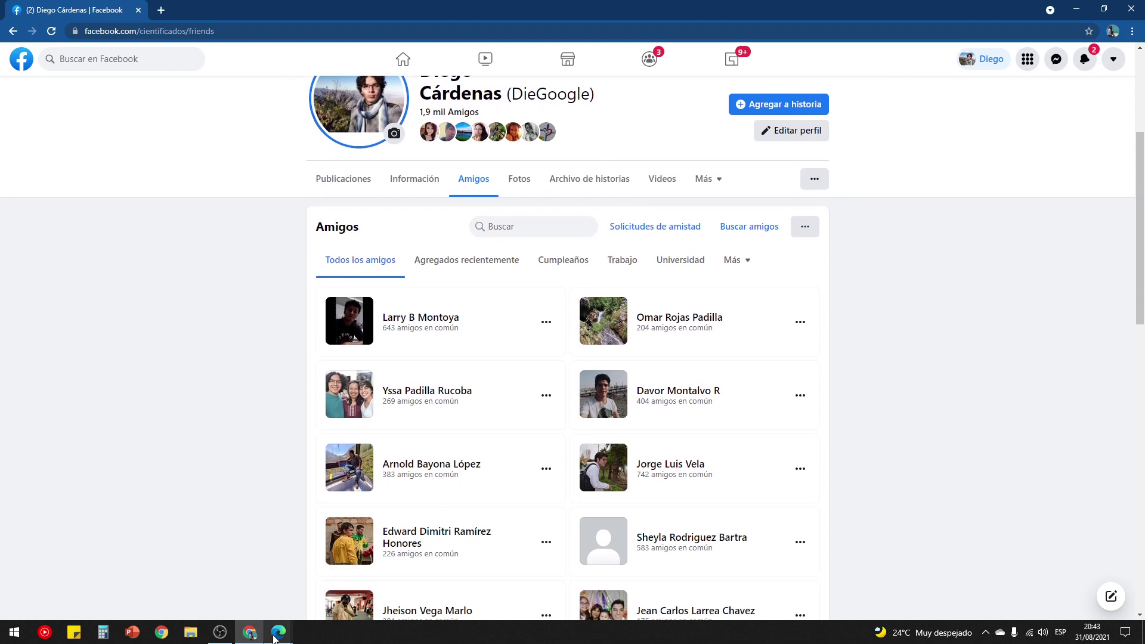
- Switch back to Edge and view the friends section of the account's own profile
mouse_move(276, 634)
click(334, 543)
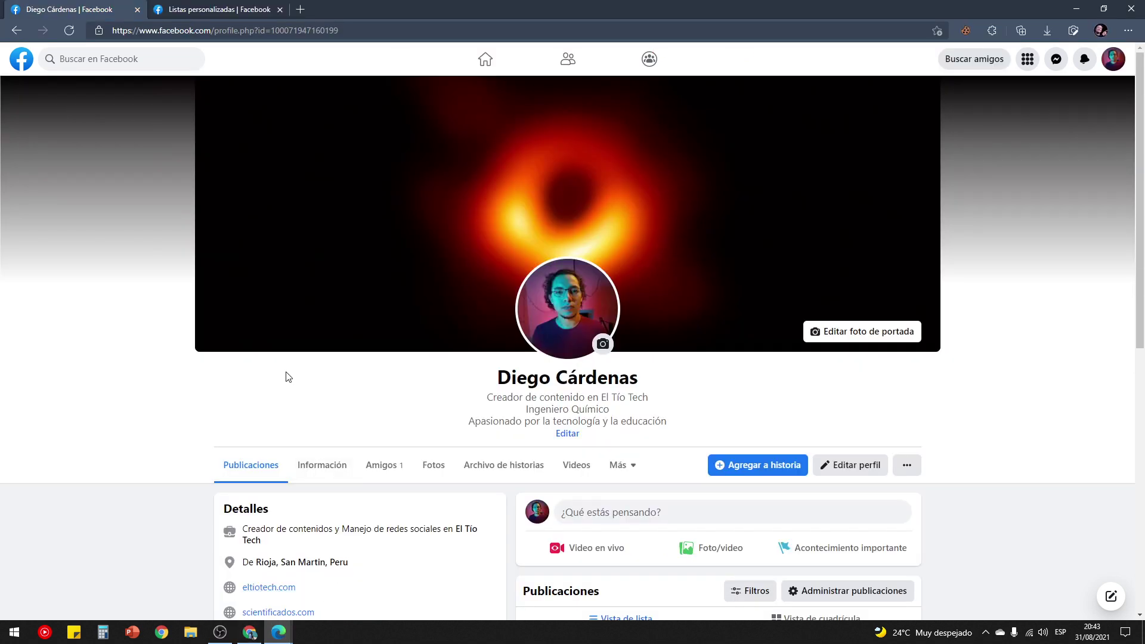
scroll(285, 376, down, 1)
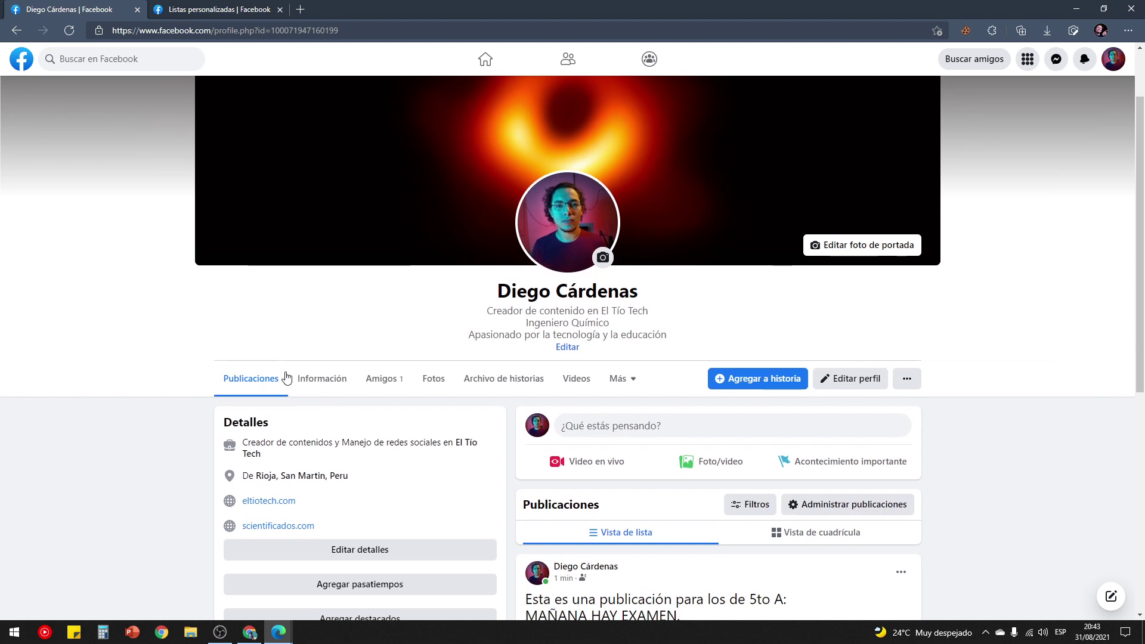
click(392, 388)
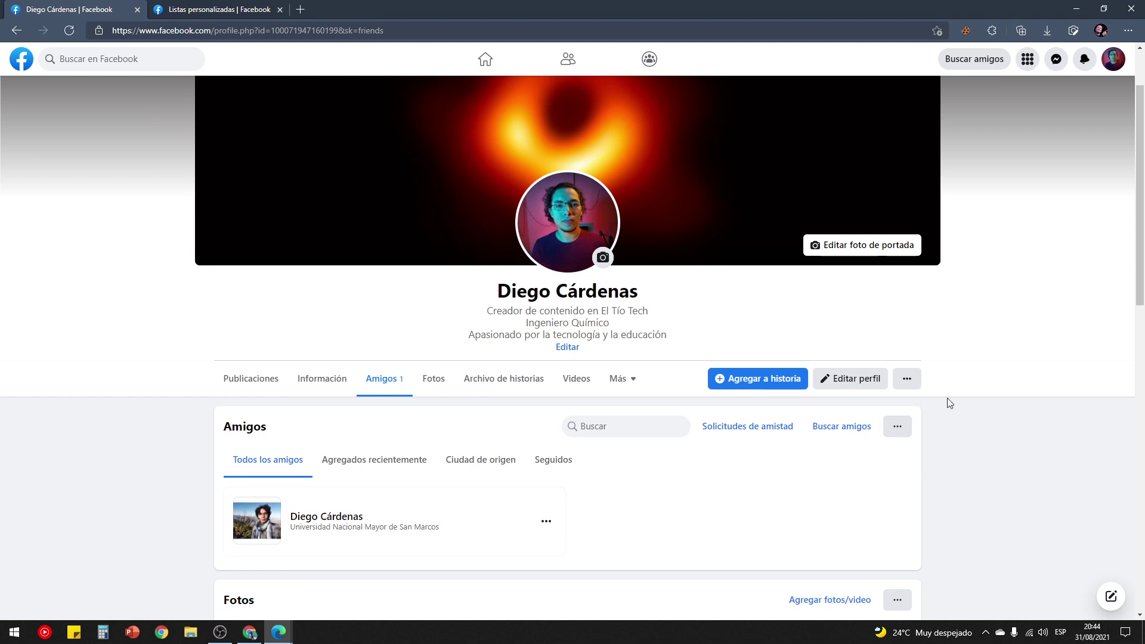
scroll(946, 337, down, 1)
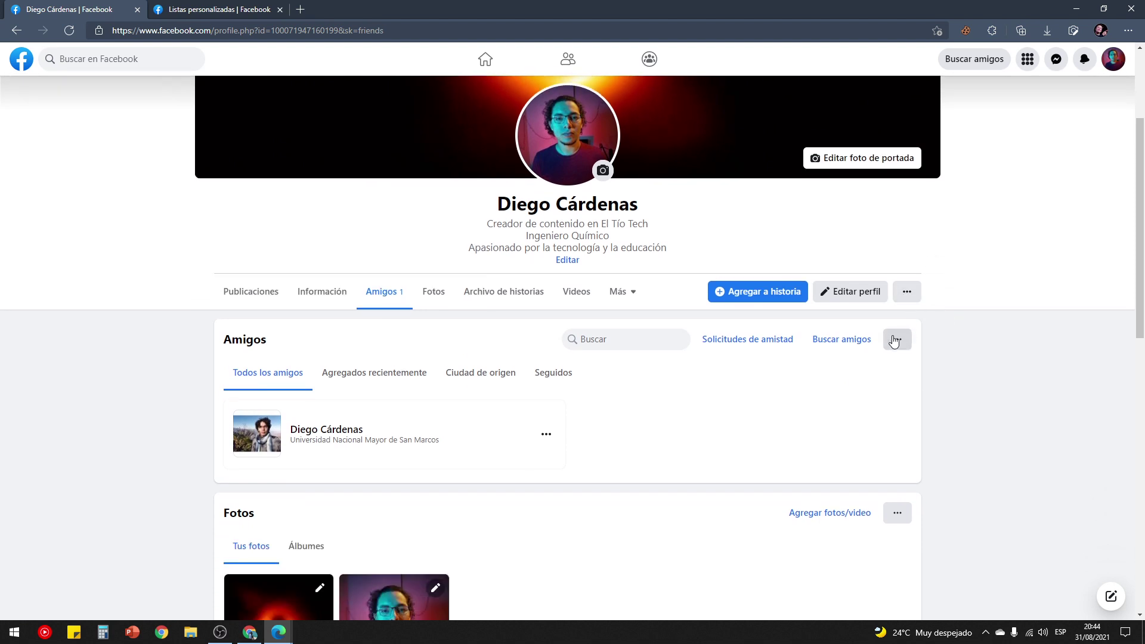
scroll(898, 405, down, 4)
scroll(823, 495, up, 5)
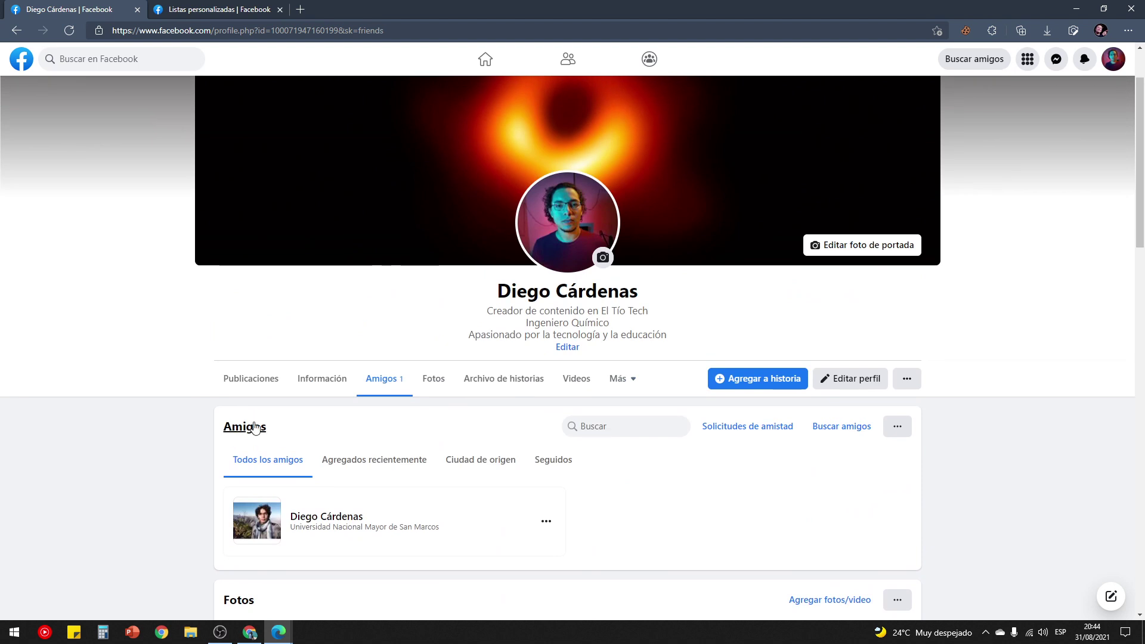
- Edit the privacy of the friends section and set who can see Lista de amigos to Solo yo
click(899, 430)
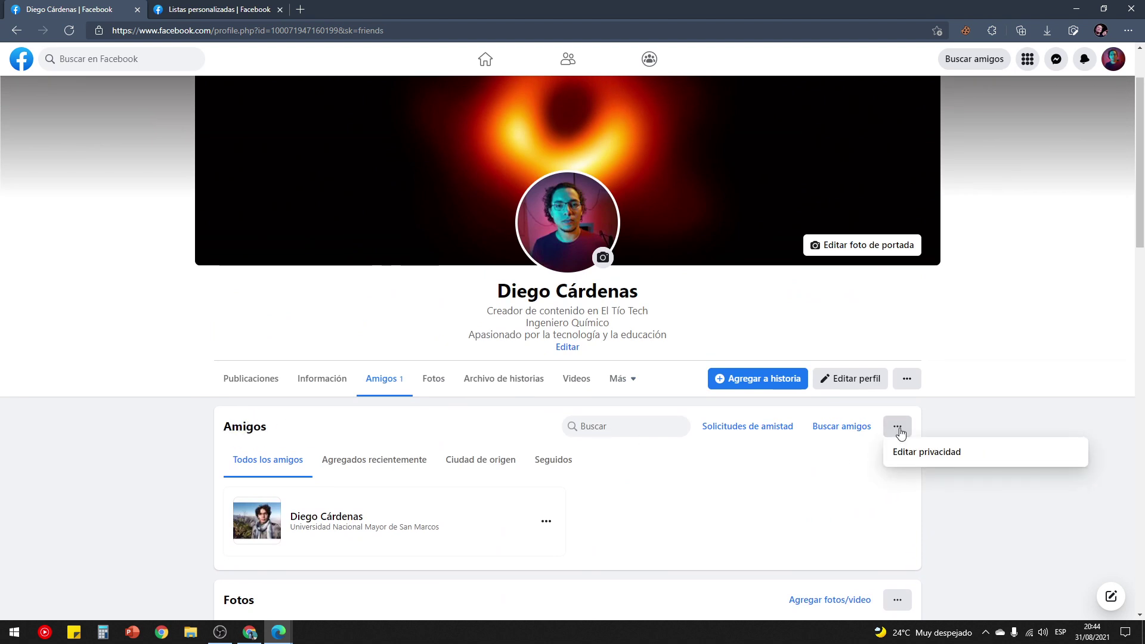
click(907, 456)
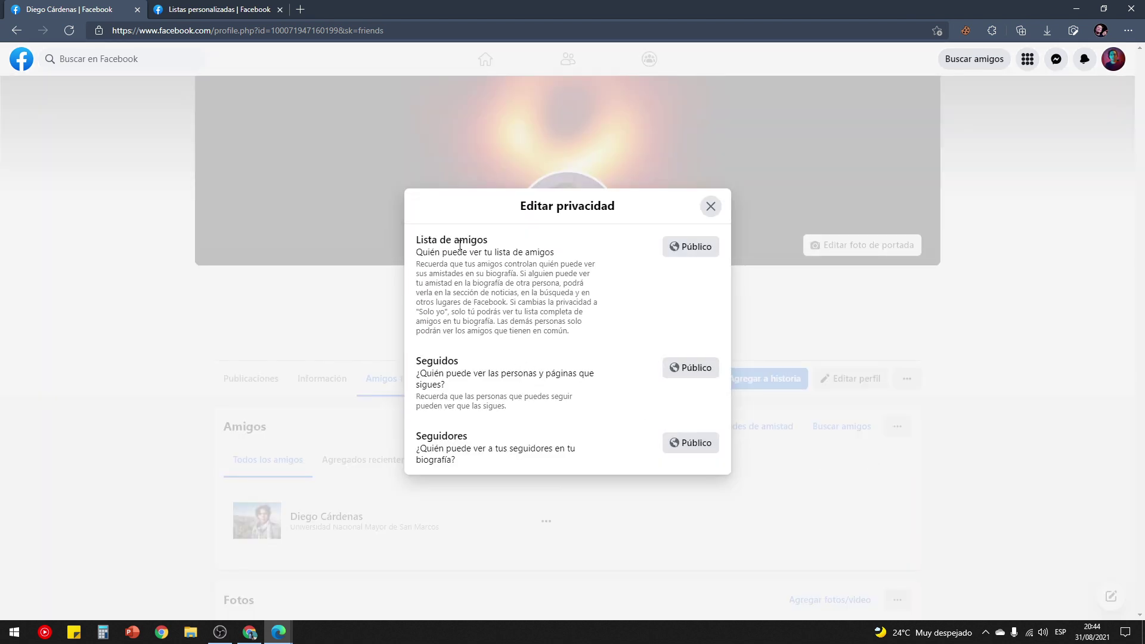
drag(530, 244, 423, 240)
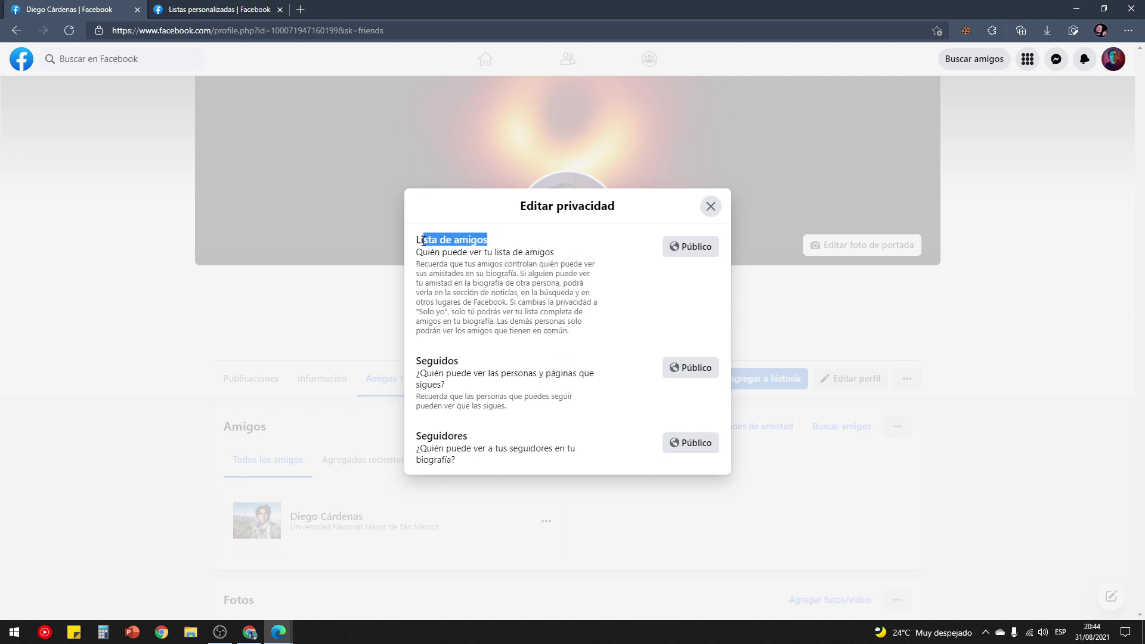
click(696, 251)
scroll(685, 260, down, 1)
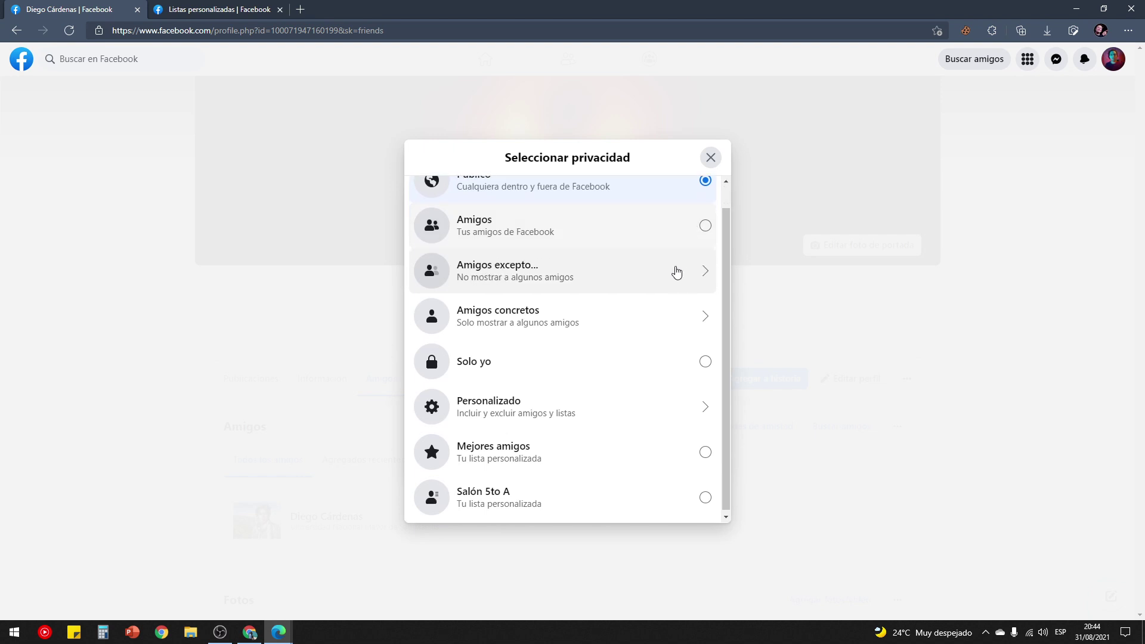
scroll(598, 477, up, 1)
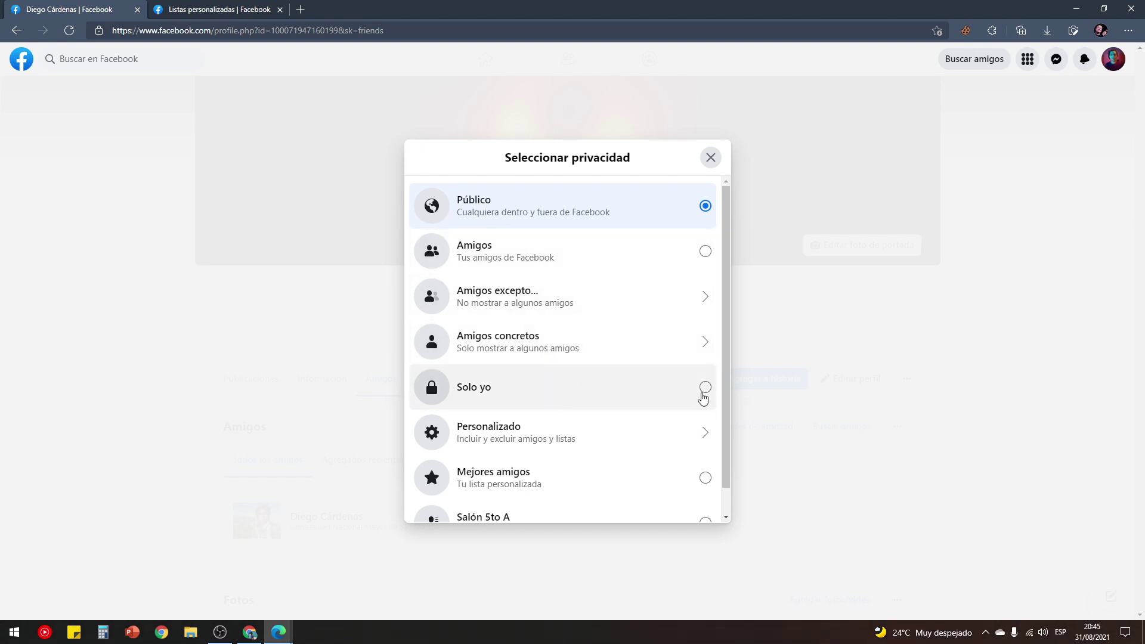
click(706, 391)
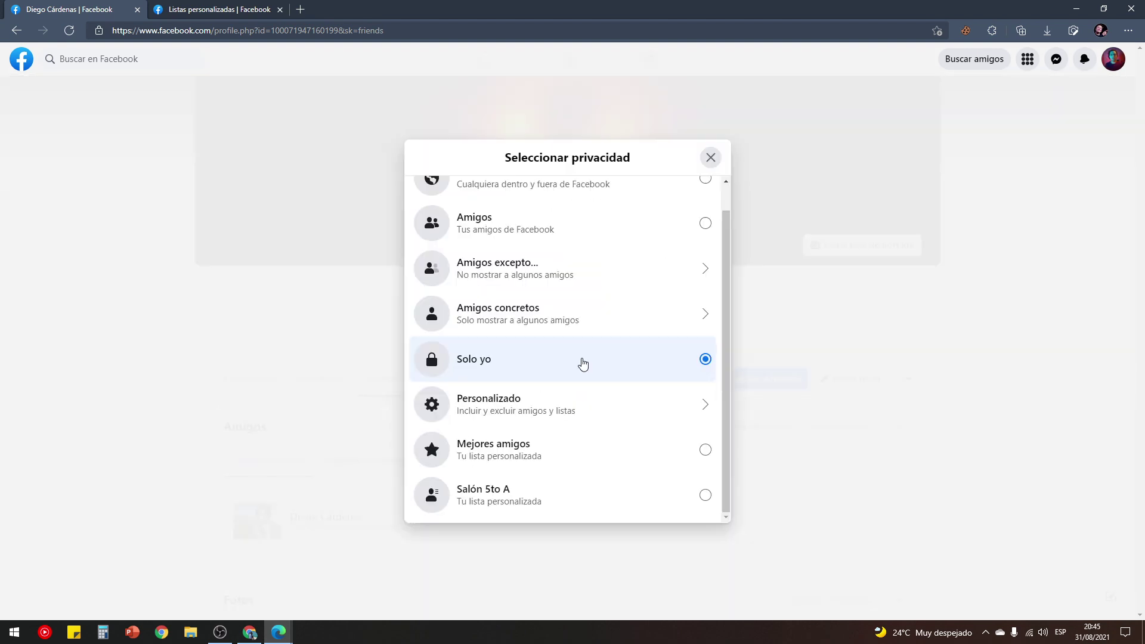
- Switch the Lista de amigos privacy to Personalizado and share it with the Mejores amigos list
click(511, 409)
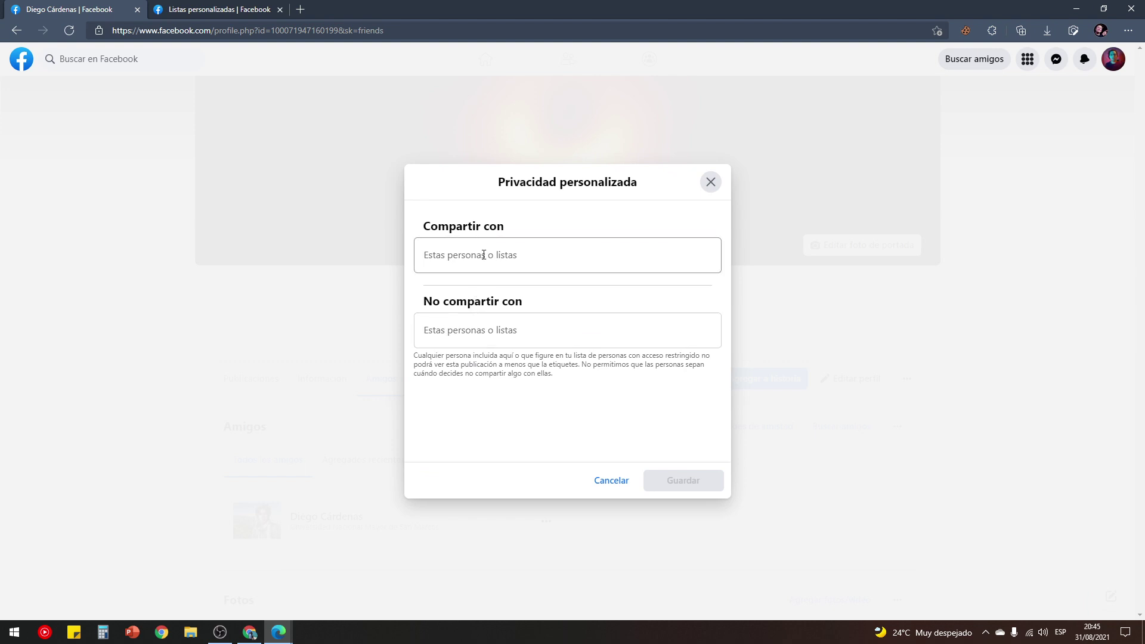
click(455, 255)
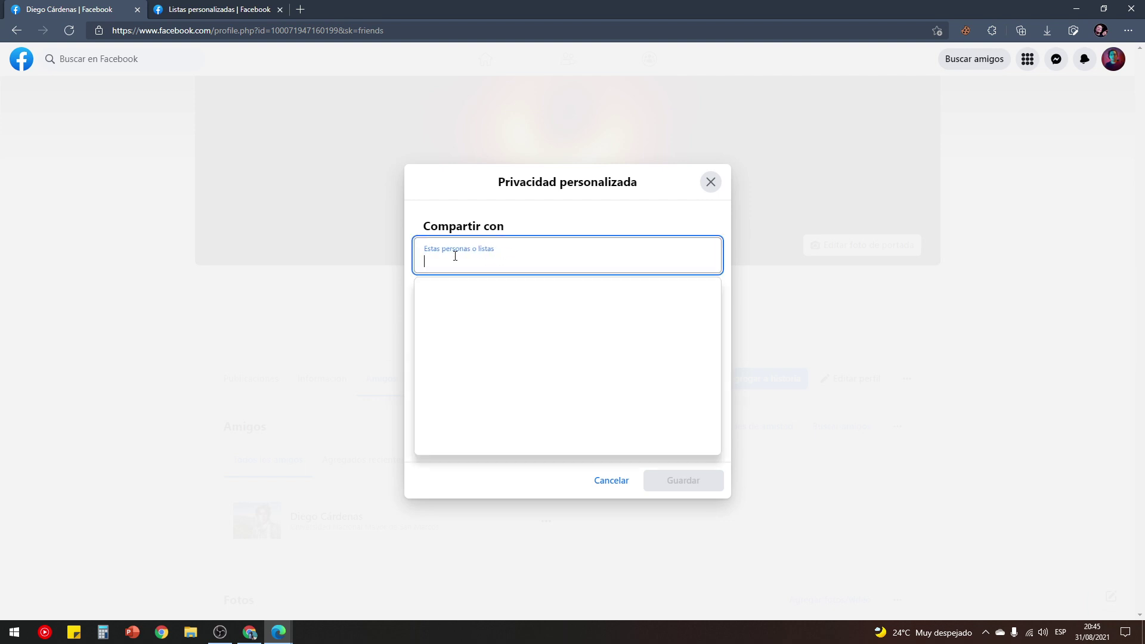
click(470, 368)
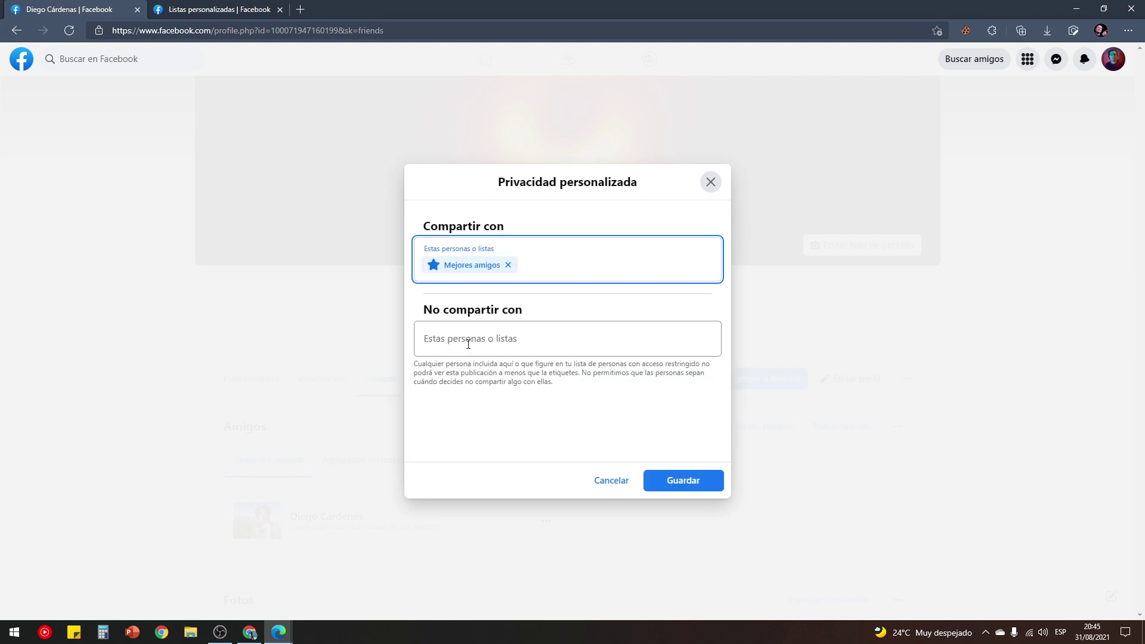
- Exclude the Salón 5to A list under No compartir con, save the custom privacy, and close the privacy settings
click(470, 345)
click(456, 428)
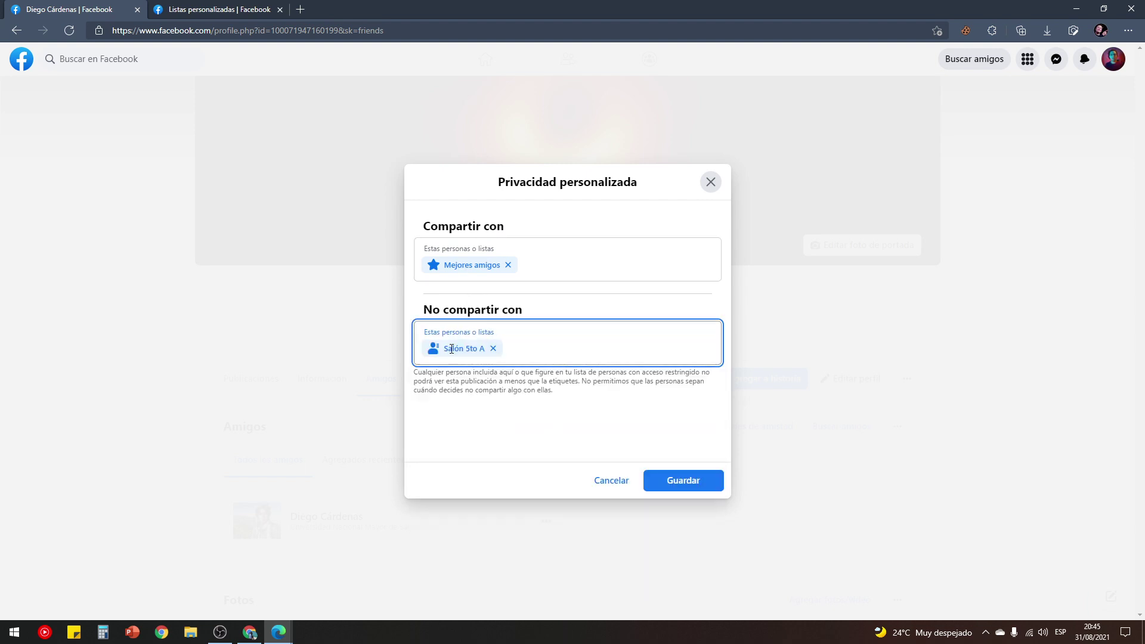
drag(511, 231, 431, 231)
click(534, 235)
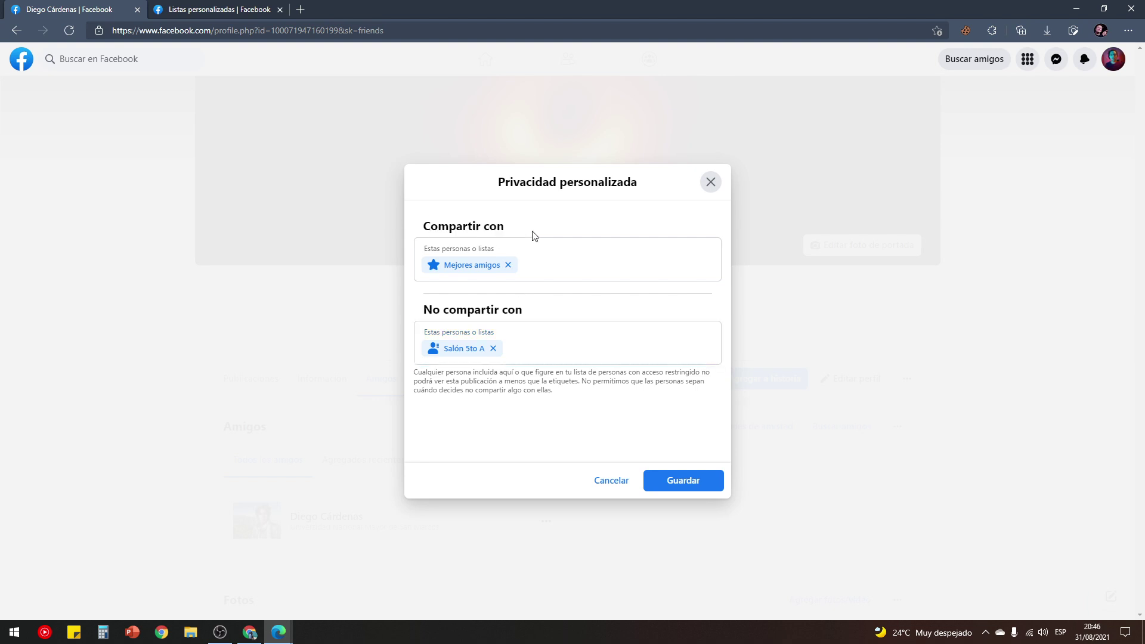
click(695, 484)
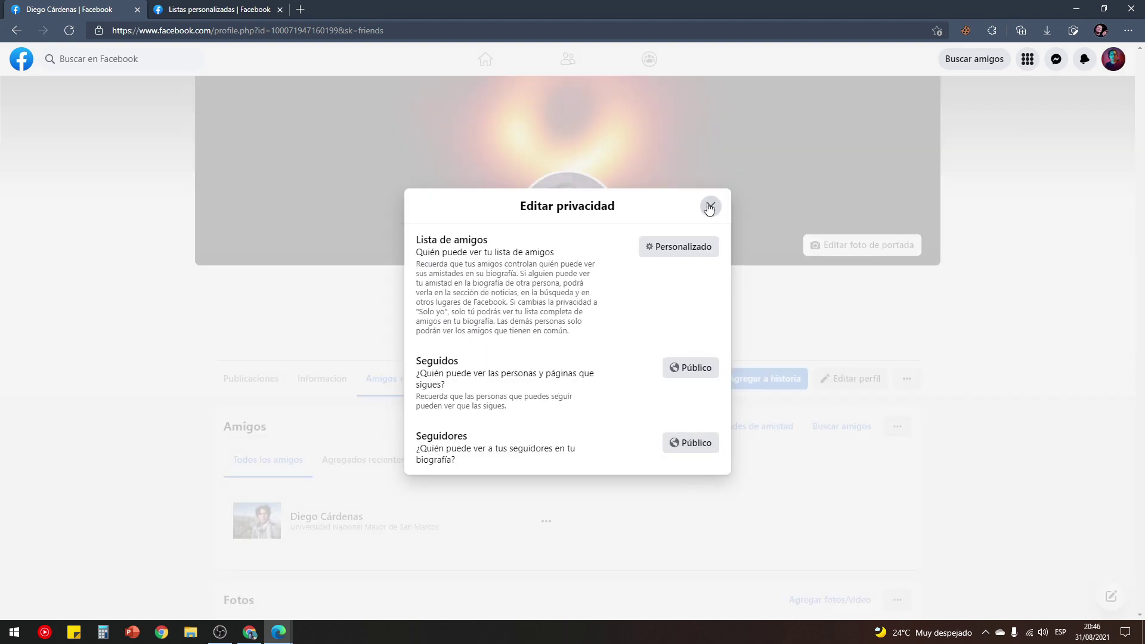
click(709, 206)
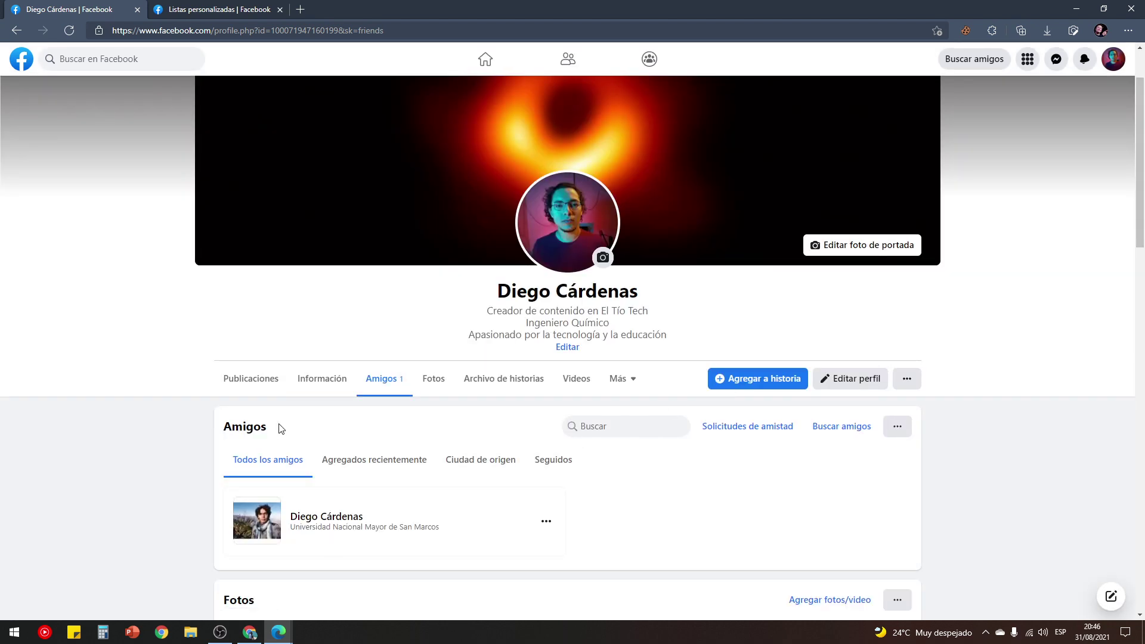